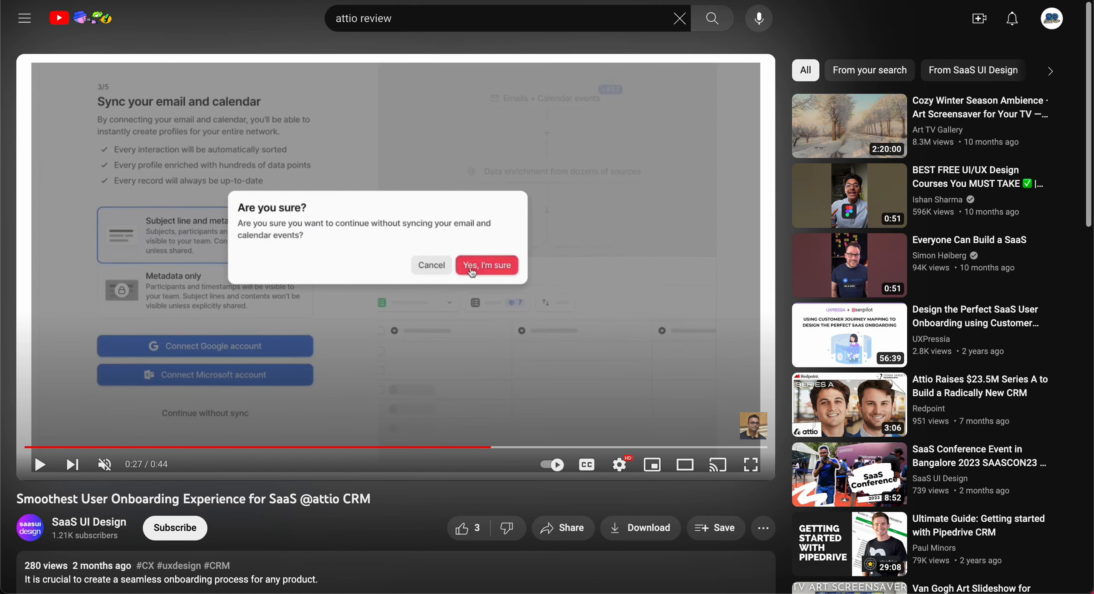
# - Replay the video on Attio's user onboarding experience from the beginning
pyautogui.click(32, 449)
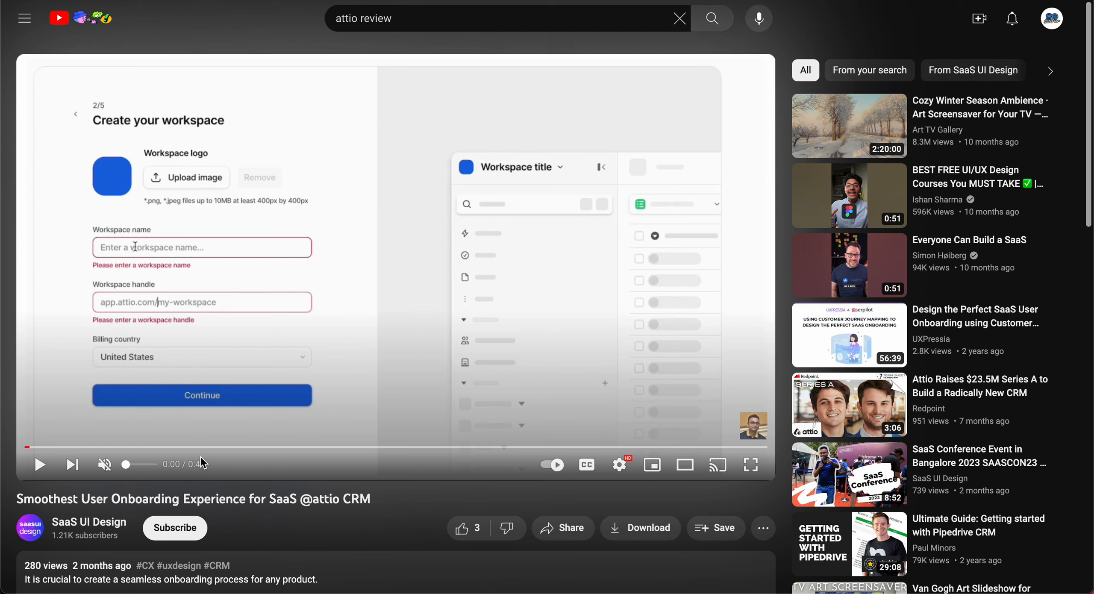
pyautogui.press('space')
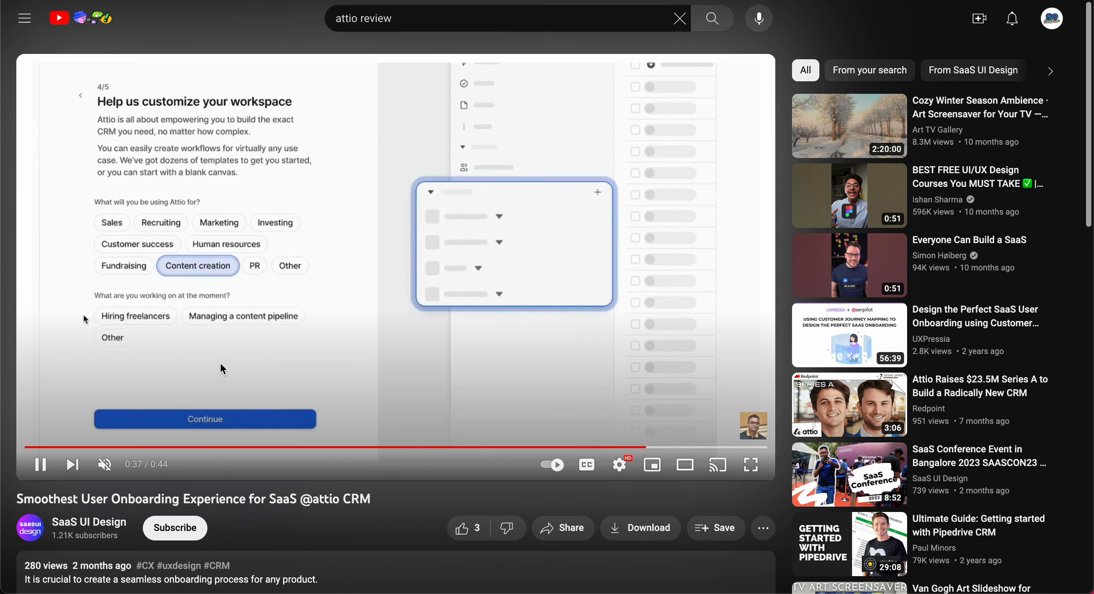
pyautogui.click(304, 226)
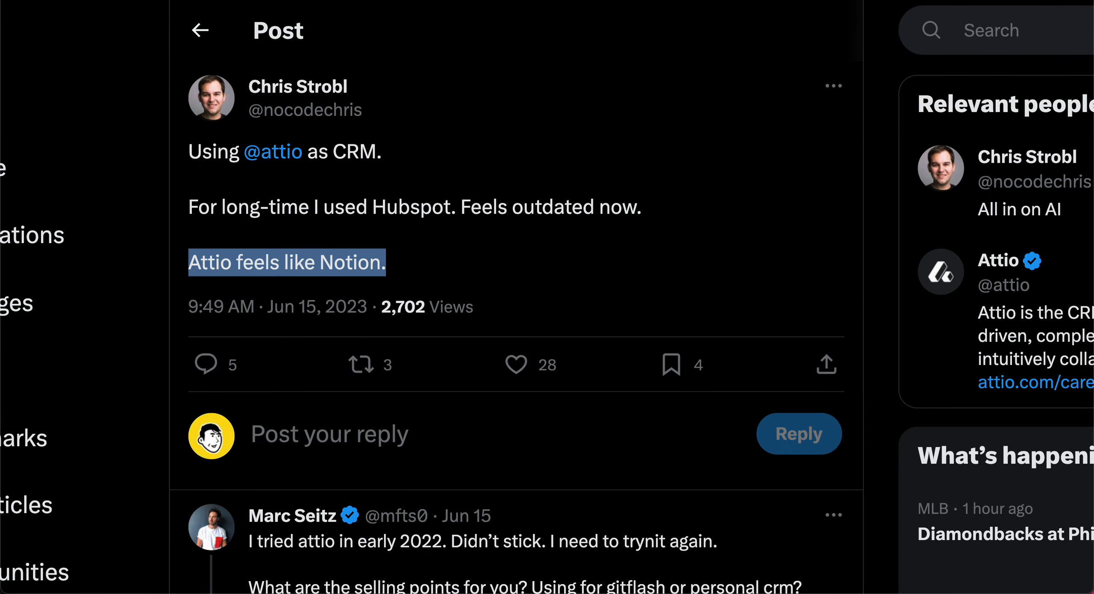
# - Highlight the sentence "Attio feels like Notion." in the post about using Attio as CRM
pyautogui.click(353, 258)
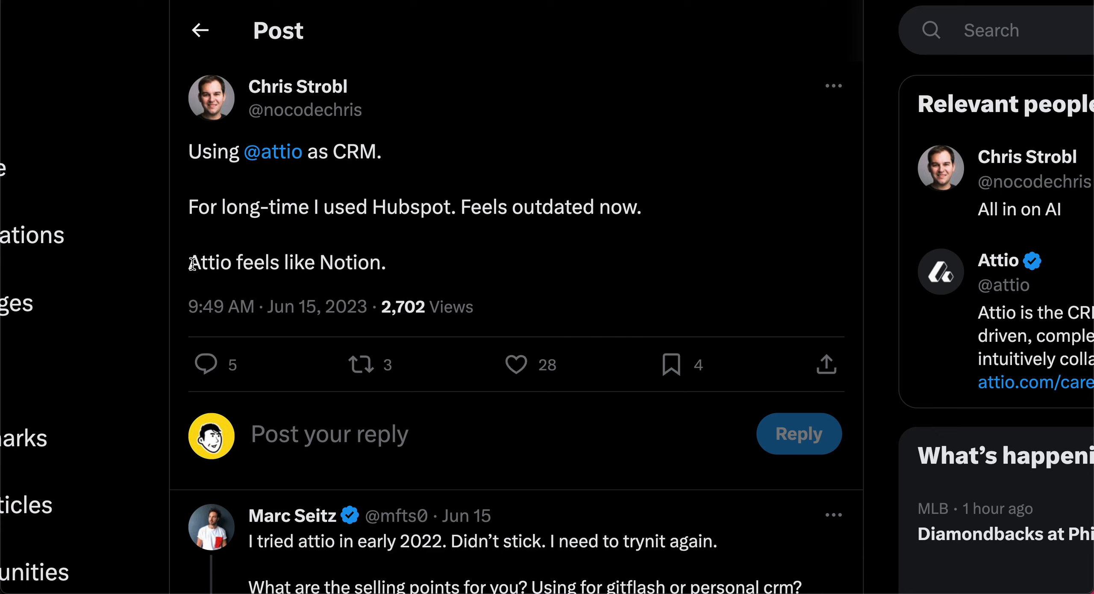
pyautogui.moveTo(191, 264); pyautogui.dragTo(499, 278)
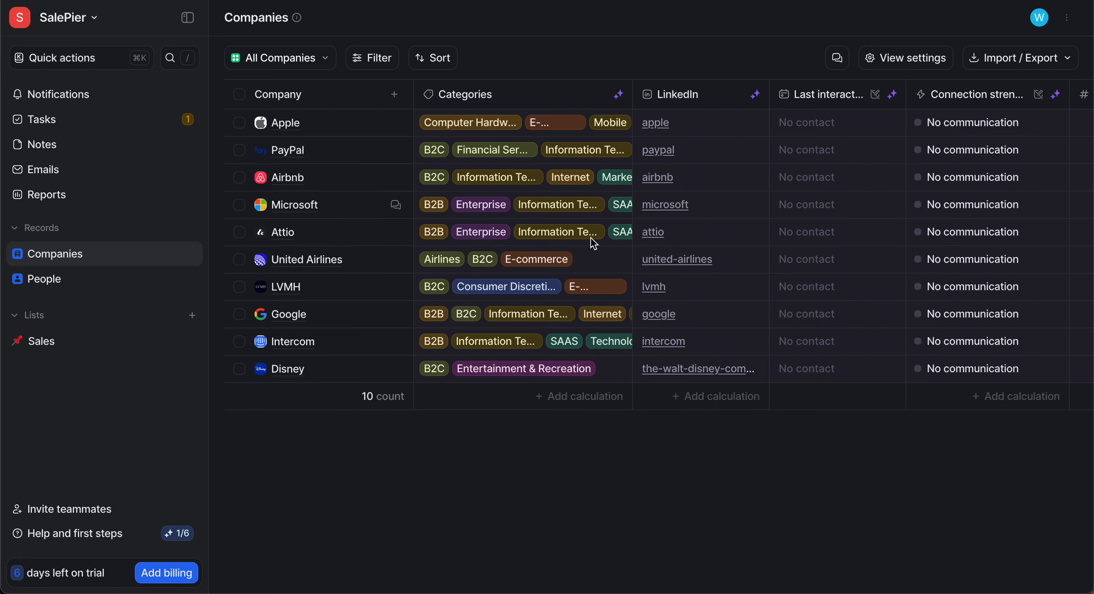
pyautogui.click(189, 20)
pyautogui.click(42, 17)
pyautogui.click(1067, 18)
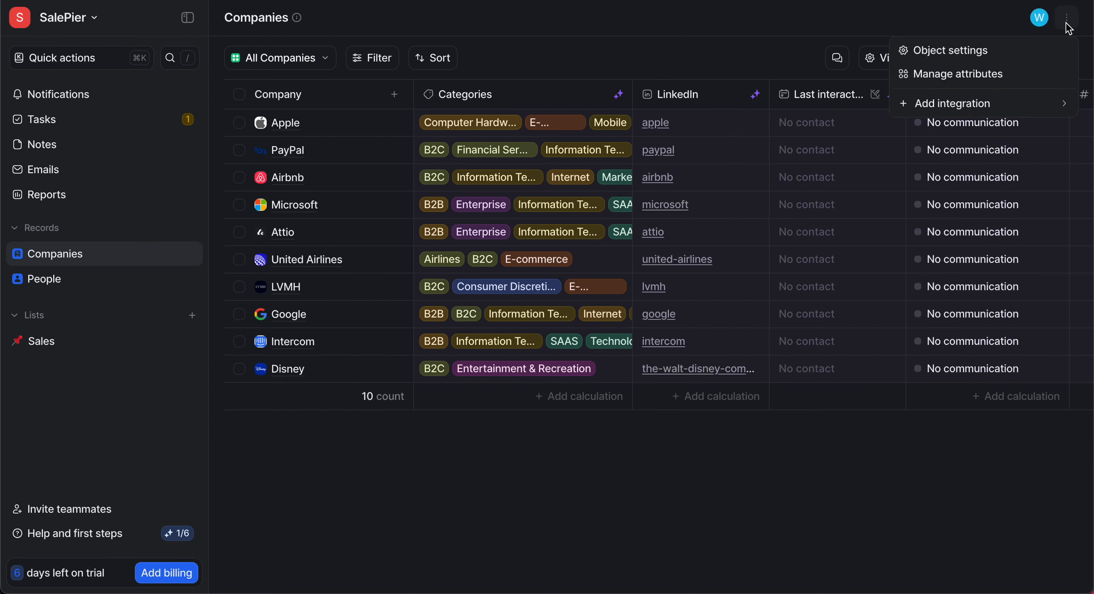
pyautogui.click(1043, 24)
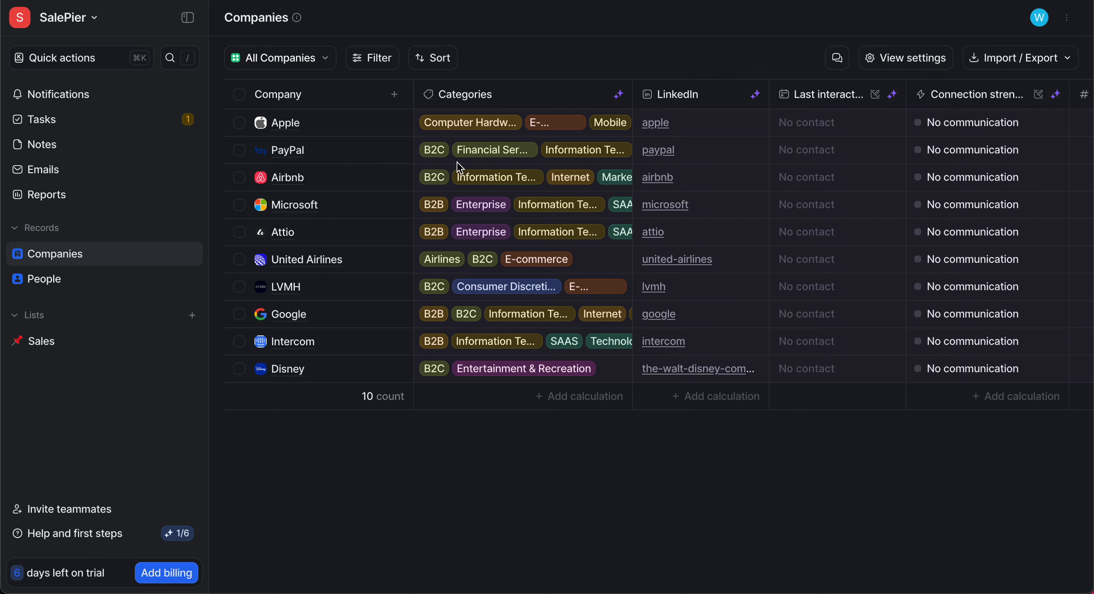
# - Open the Apple company record and review its activity, emails, files, notes, team and tasks, including the task creation form
pyautogui.click(285, 122)
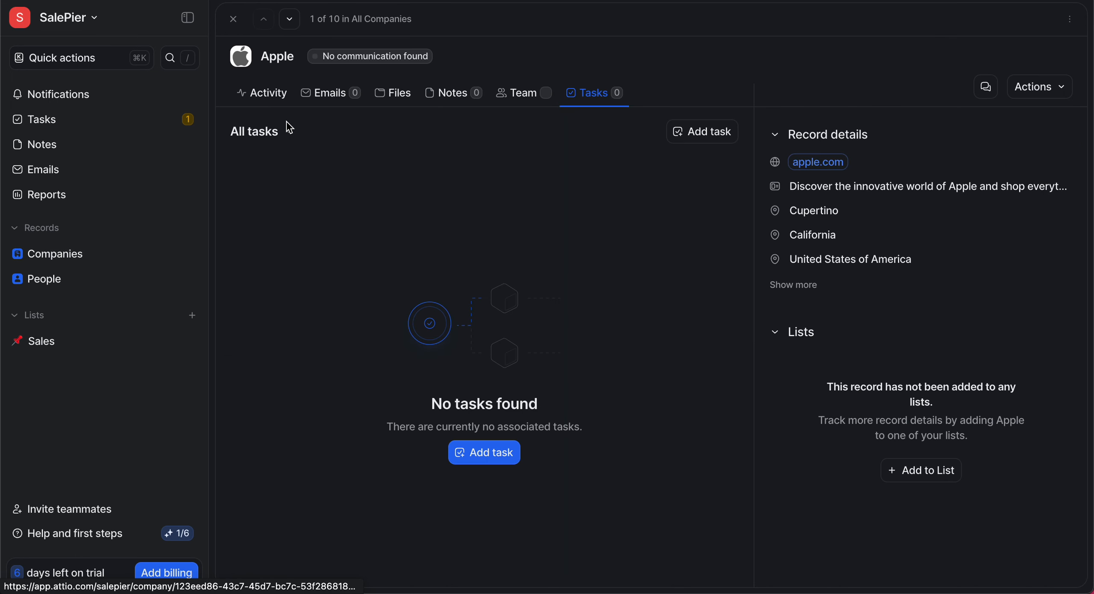
pyautogui.click(276, 102)
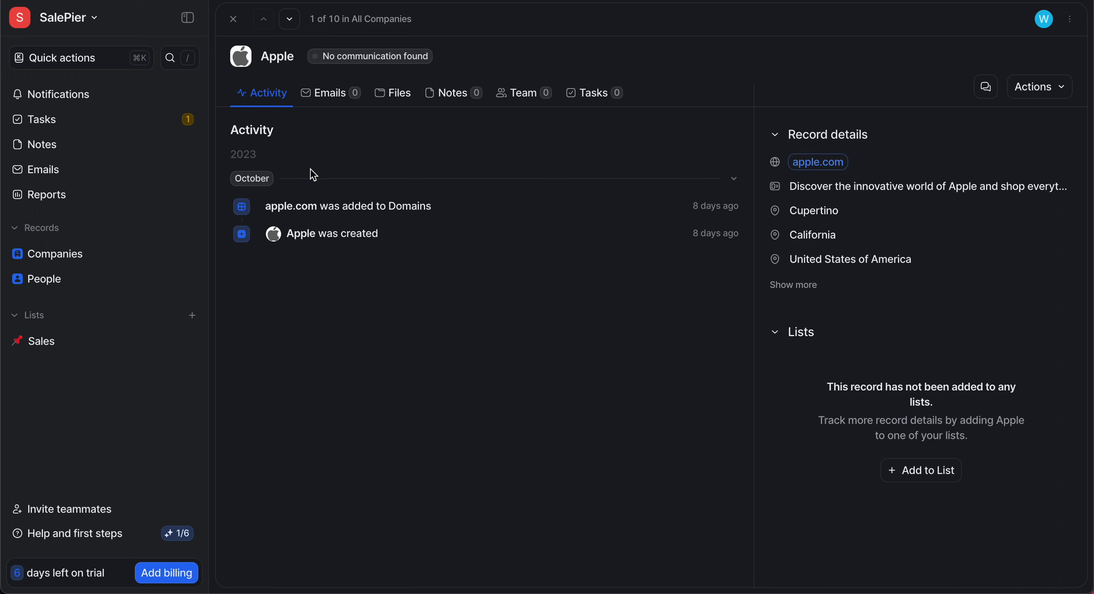
pyautogui.click(337, 102)
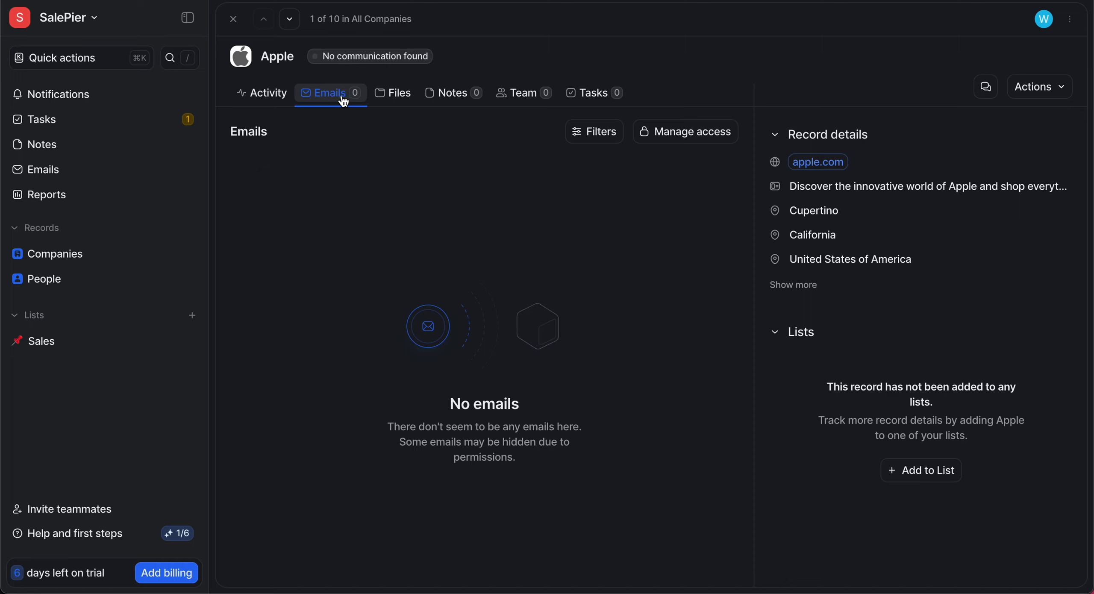
pyautogui.click(395, 100)
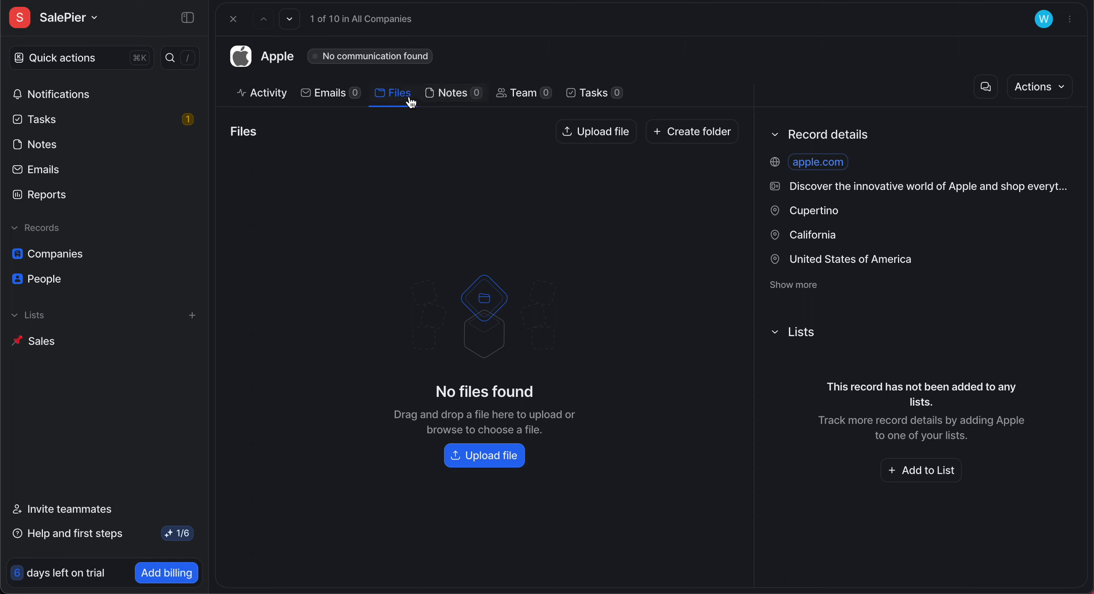
pyautogui.click(453, 99)
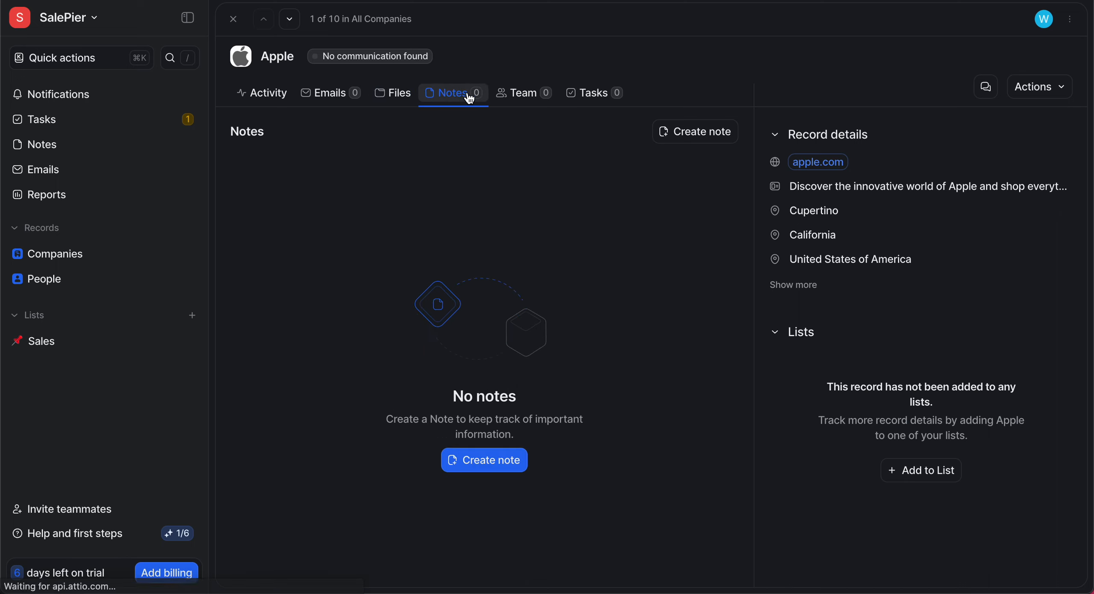
pyautogui.click(523, 101)
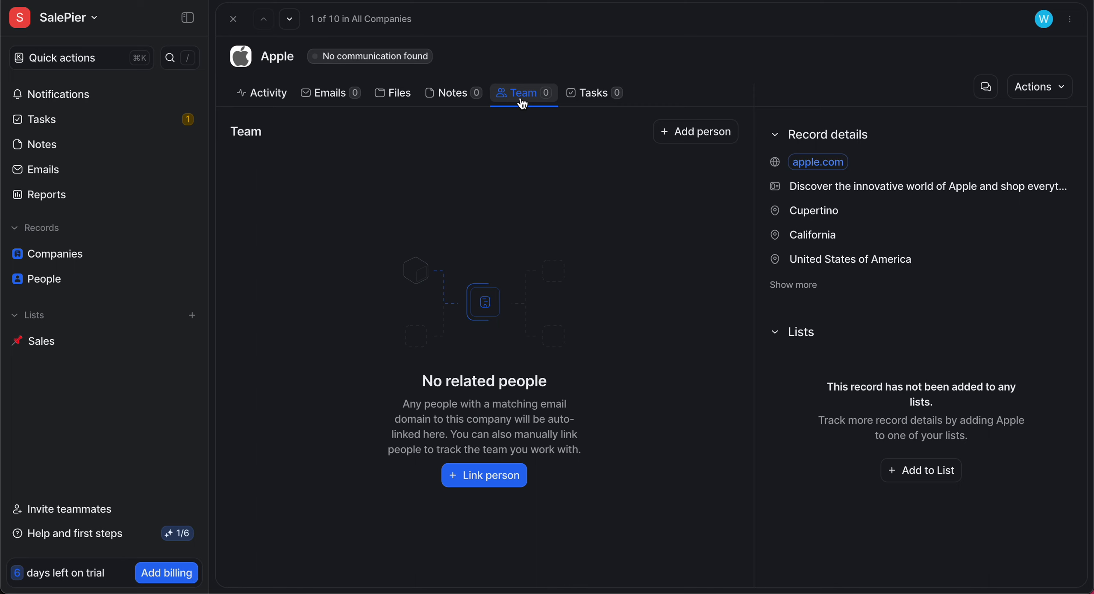
pyautogui.click(600, 95)
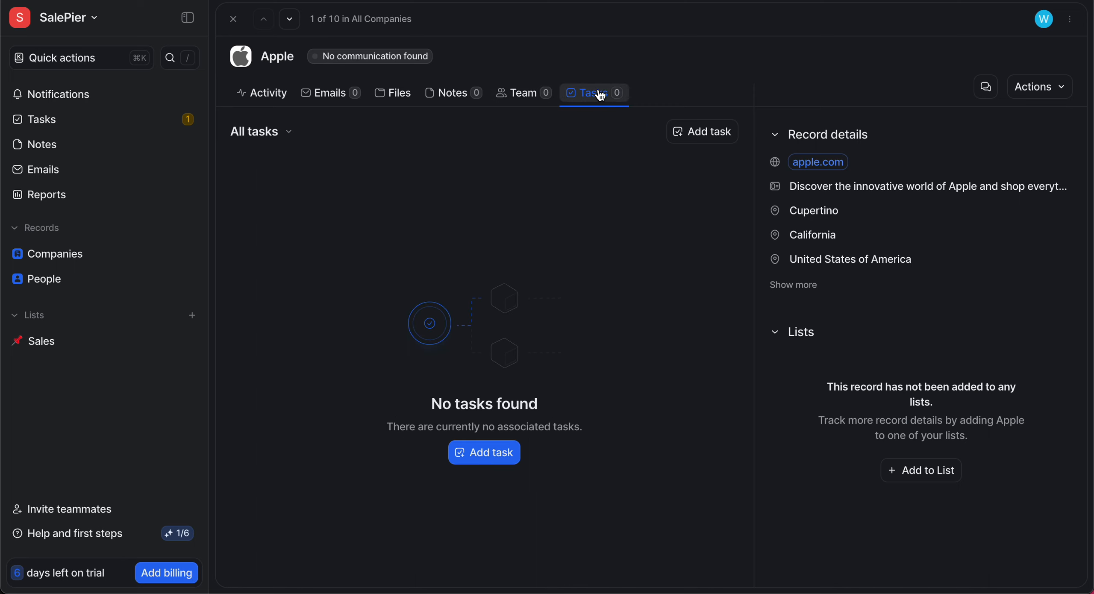
pyautogui.click(482, 454)
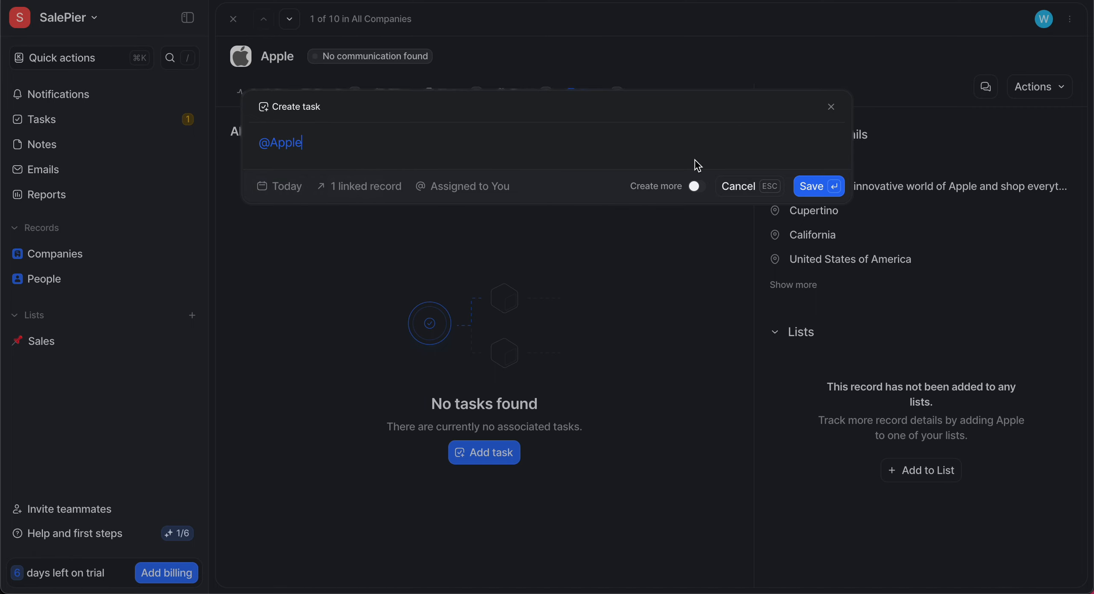
pyautogui.click(628, 300)
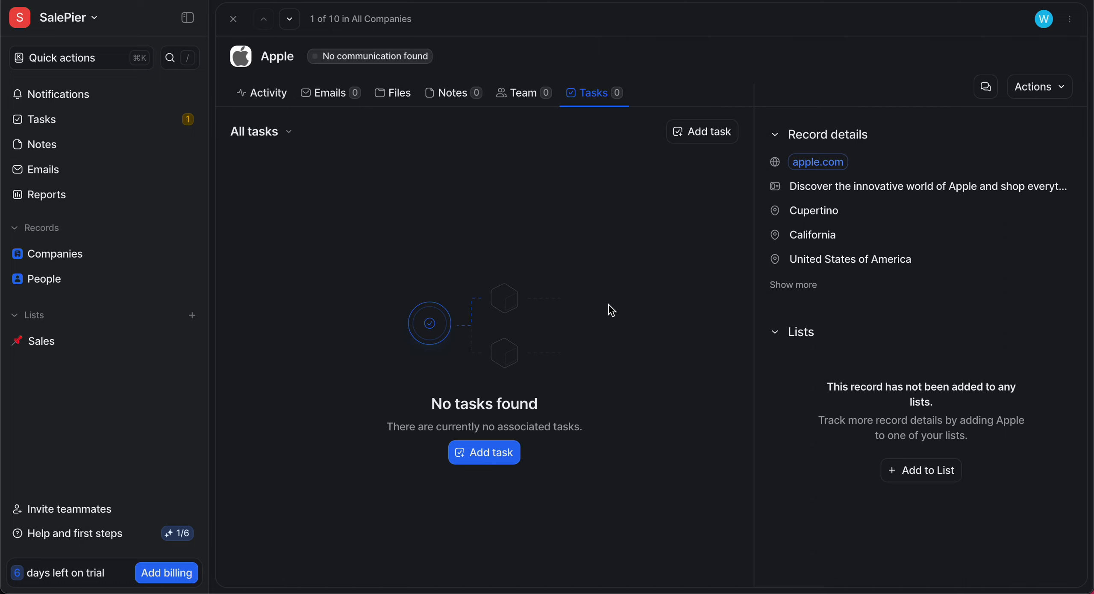
# - View the People records, the notifications and the task list
pyautogui.click(83, 280)
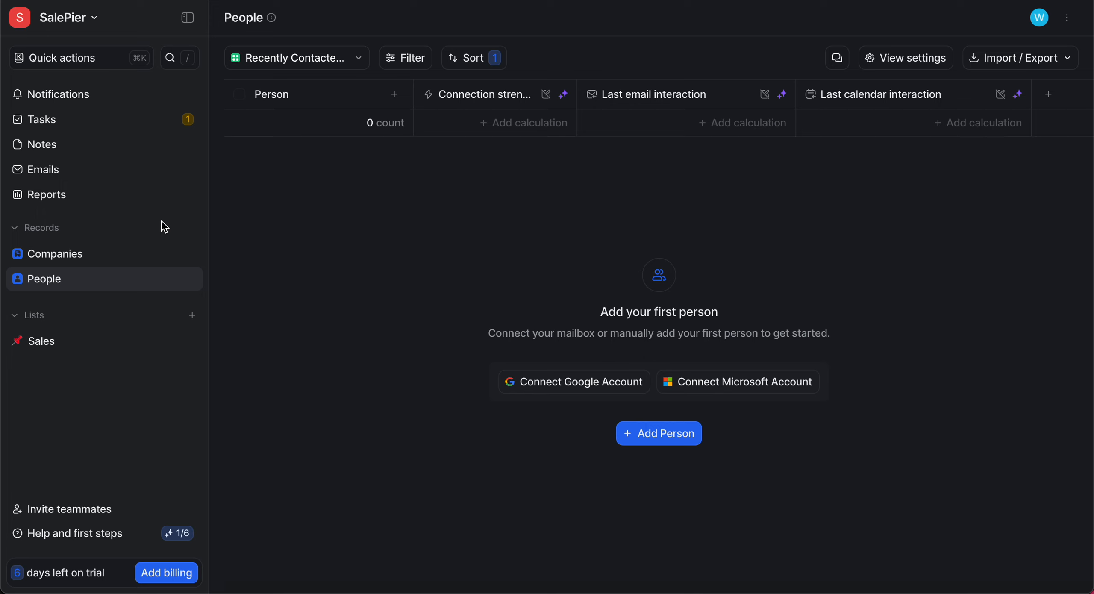
pyautogui.click(95, 101)
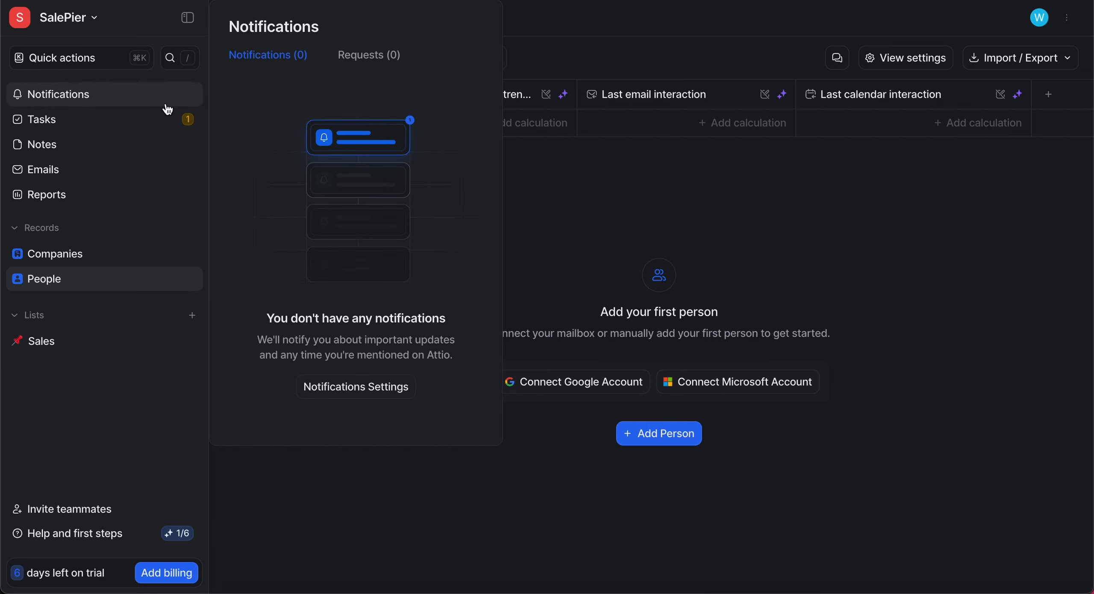
pyautogui.click(164, 122)
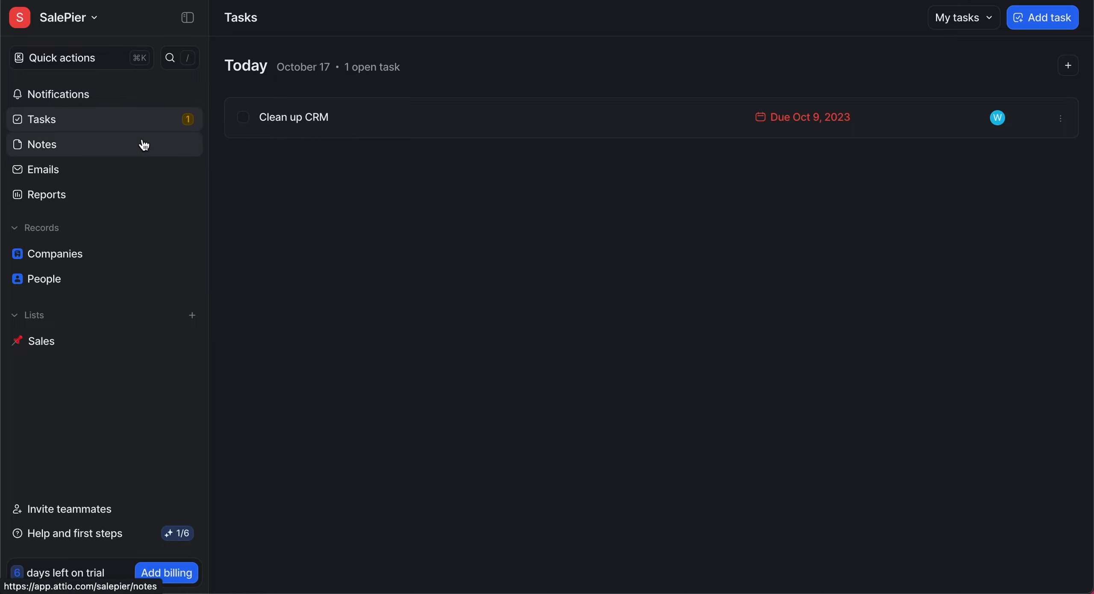
# - Read the Test Note linked to Google and close it, and view the email drafts
pyautogui.click(141, 144)
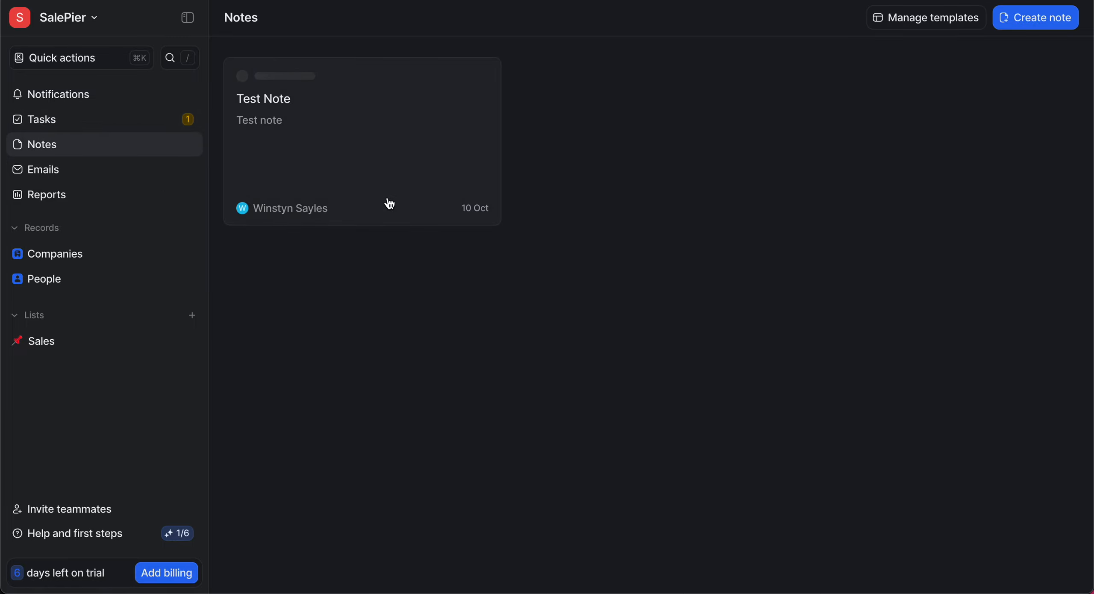
pyautogui.click(372, 167)
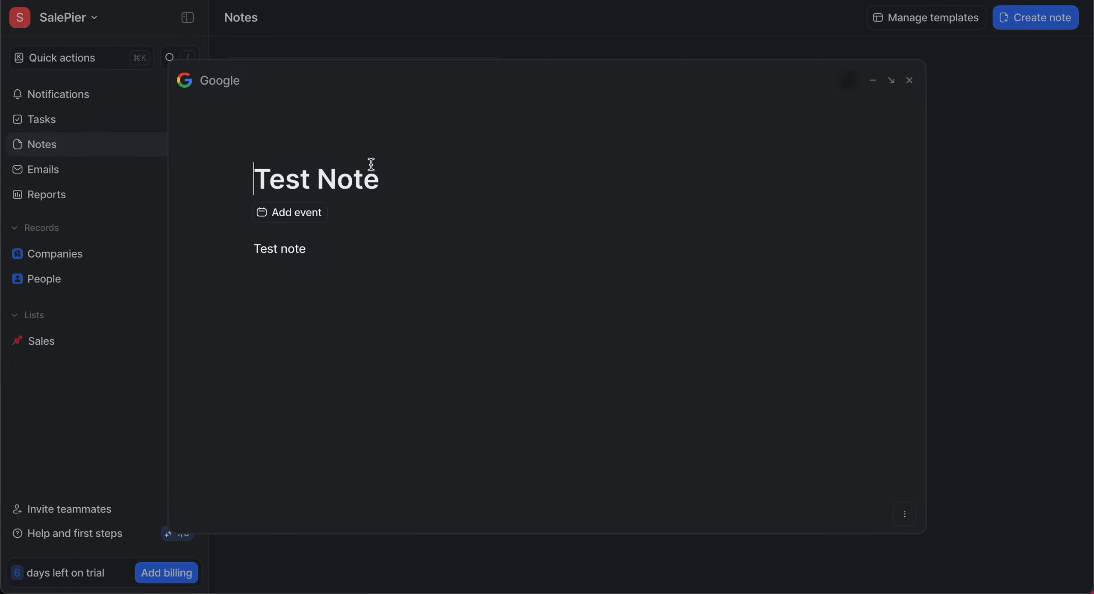
pyautogui.click(345, 240)
pyautogui.click(340, 249)
pyautogui.click(931, 101)
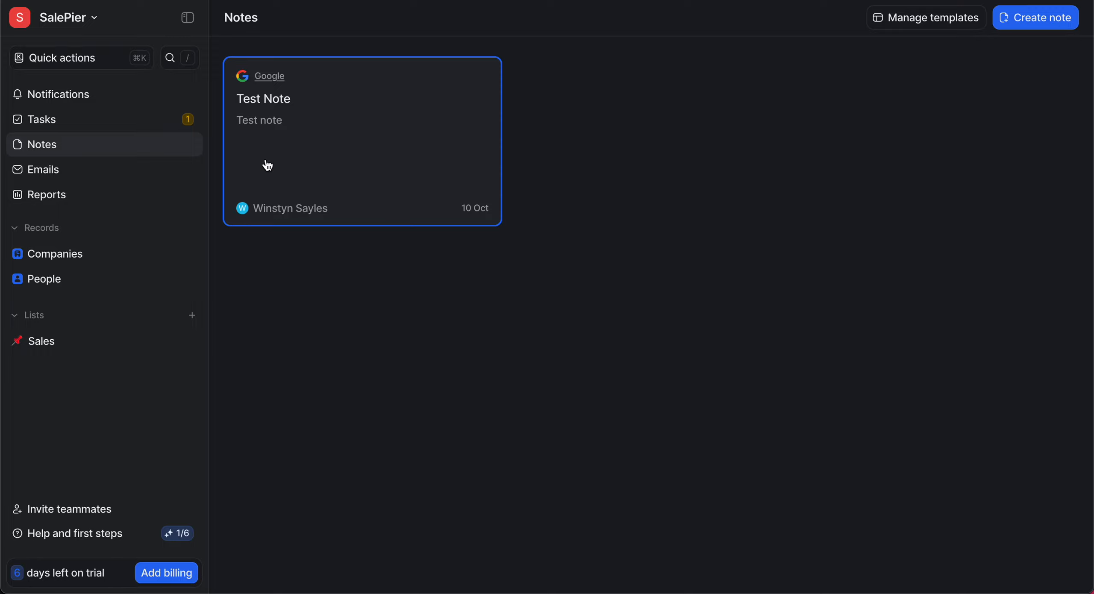
pyautogui.click(62, 171)
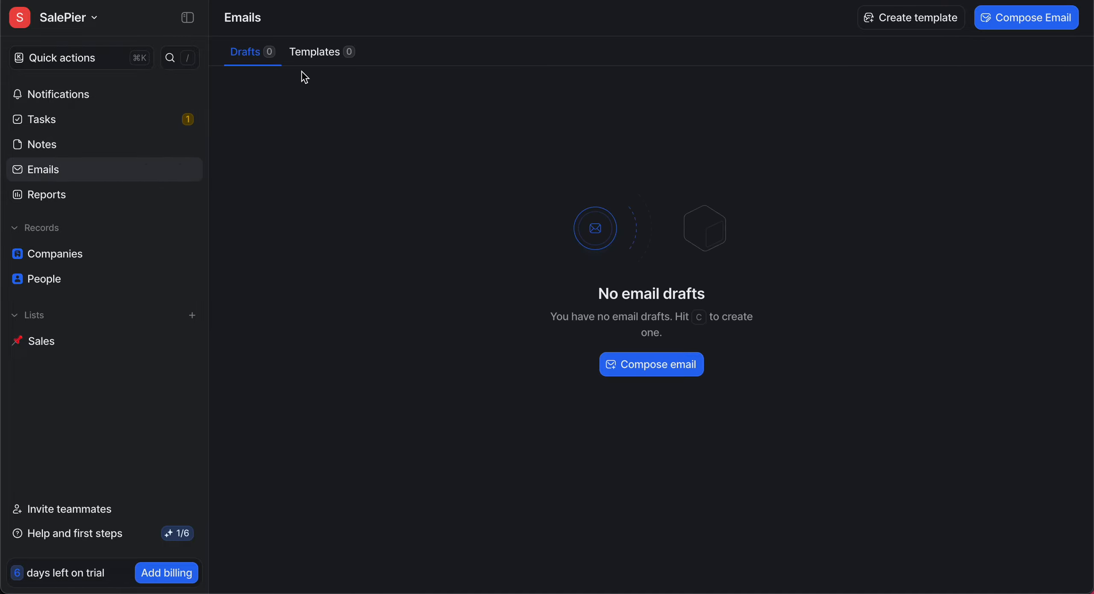
# - View the "New report" and "Companies by Country Count" reports in Reporting, including the latter's extra options, and return to the overview
pyautogui.click(176, 191)
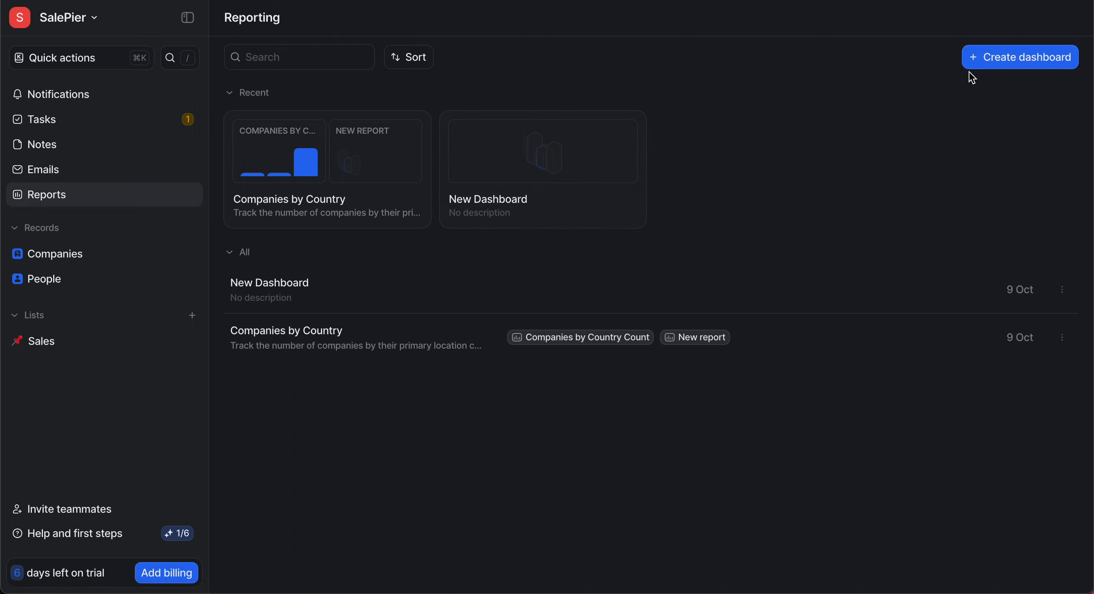
pyautogui.click(396, 171)
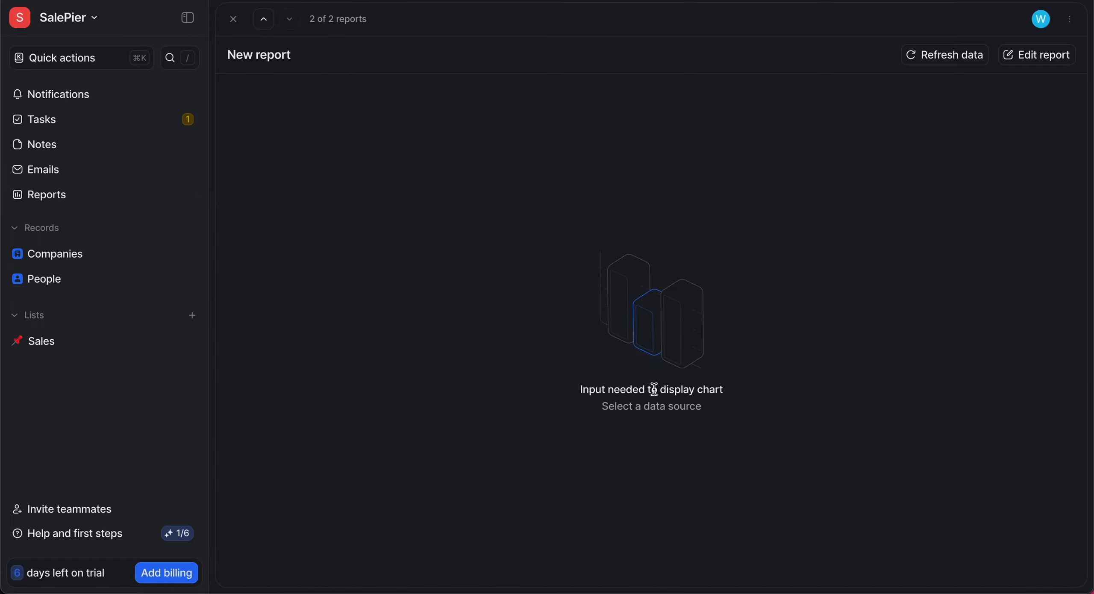
pyautogui.click(239, 23)
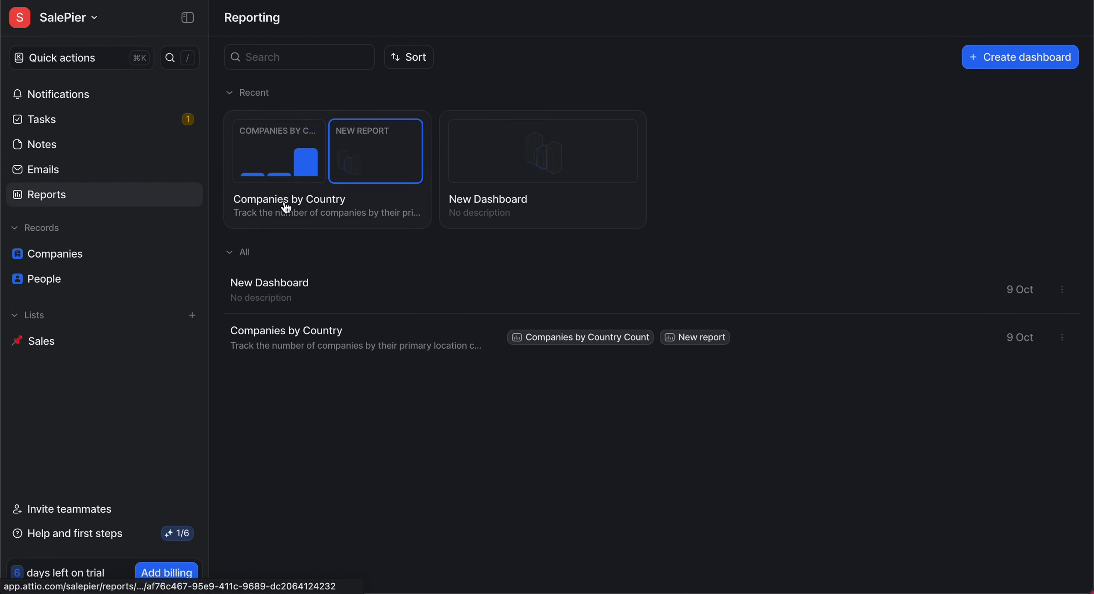
pyautogui.click(271, 163)
pyautogui.moveTo(509, 256)
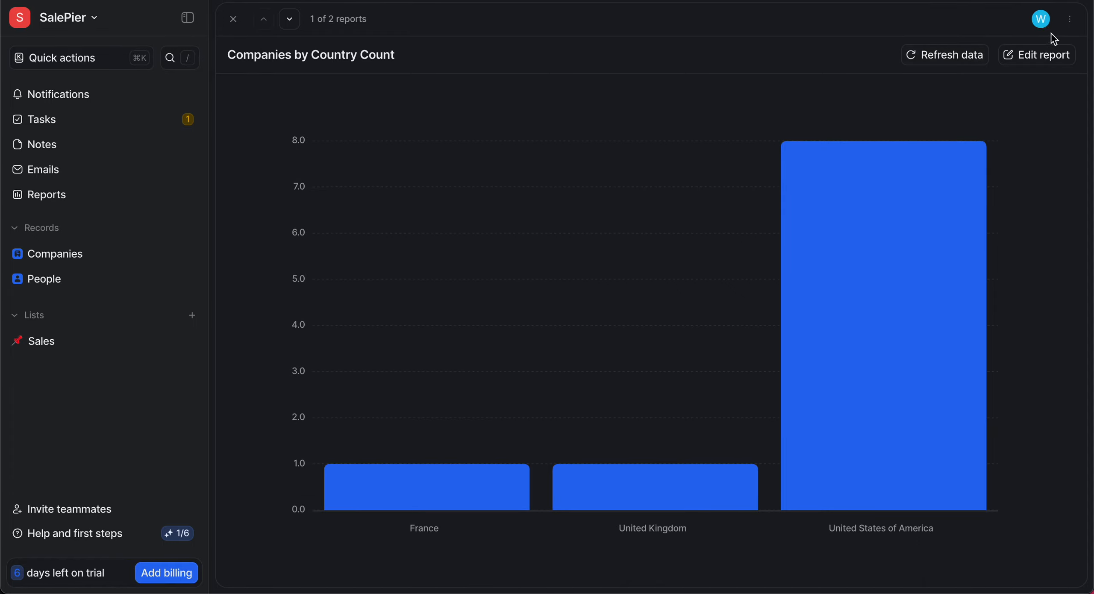
pyautogui.click(1063, 21)
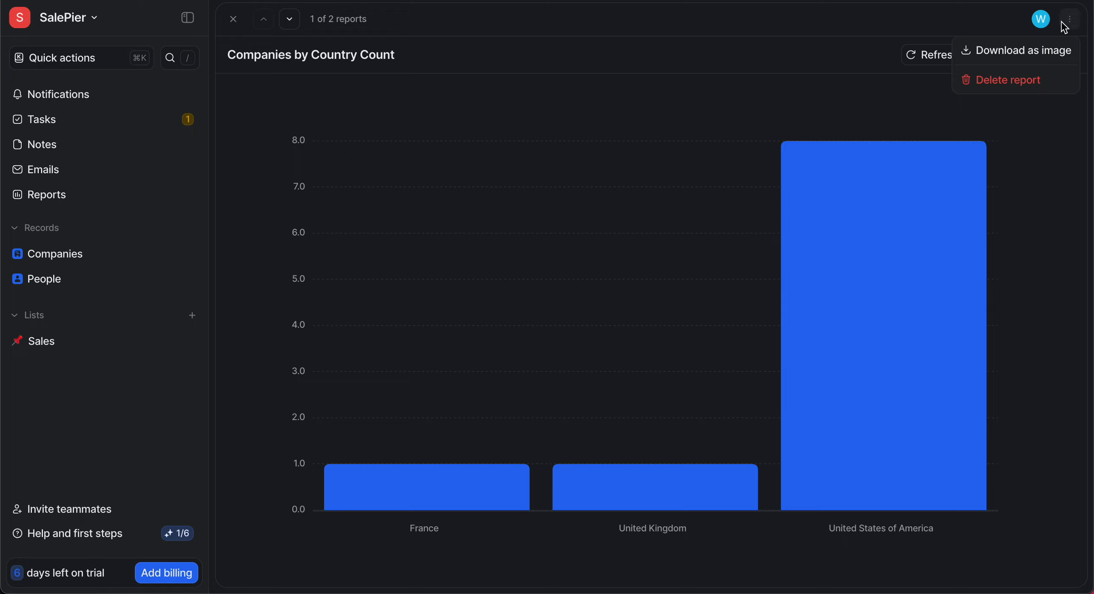
pyautogui.click(233, 22)
pyautogui.click(233, 21)
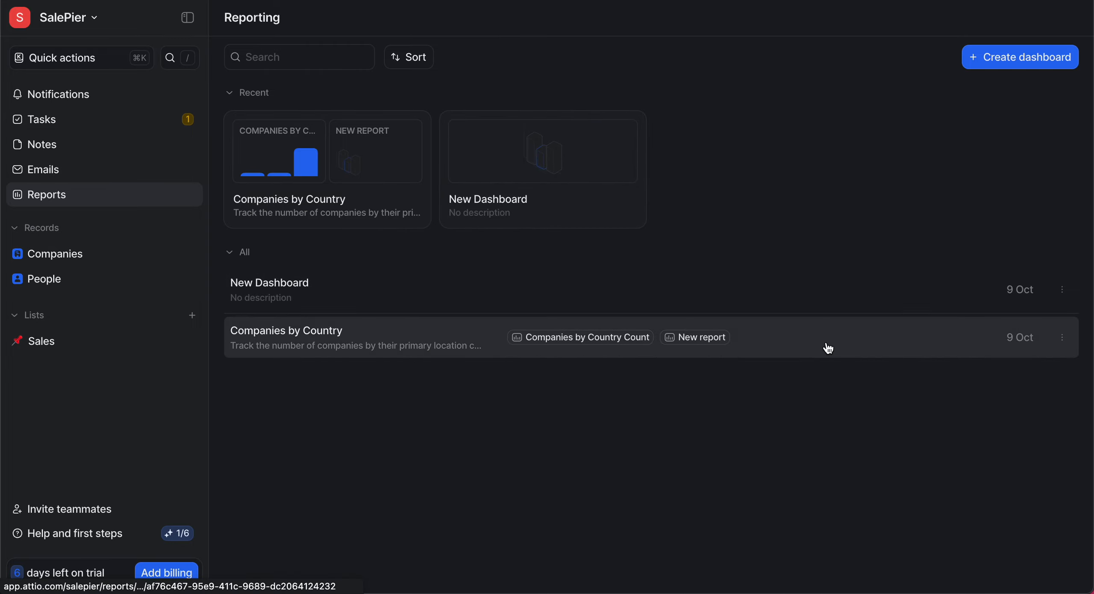
# - Open the Companies by Country dashboard, look over its reports and dismiss the Reports tour tip
pyautogui.click(707, 340)
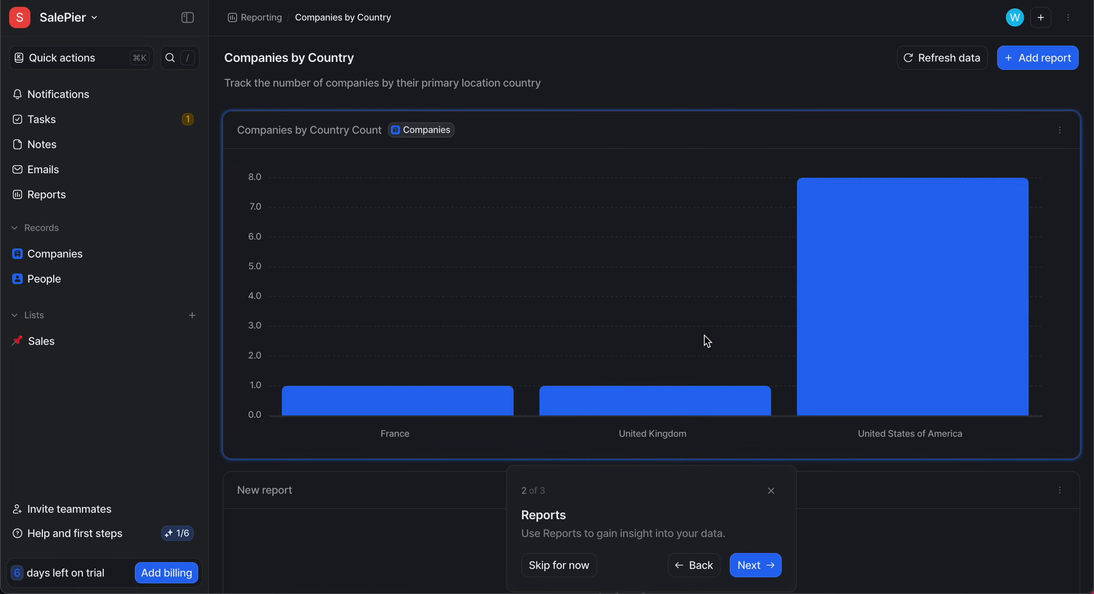
pyautogui.scroll(-5, 708, 341)
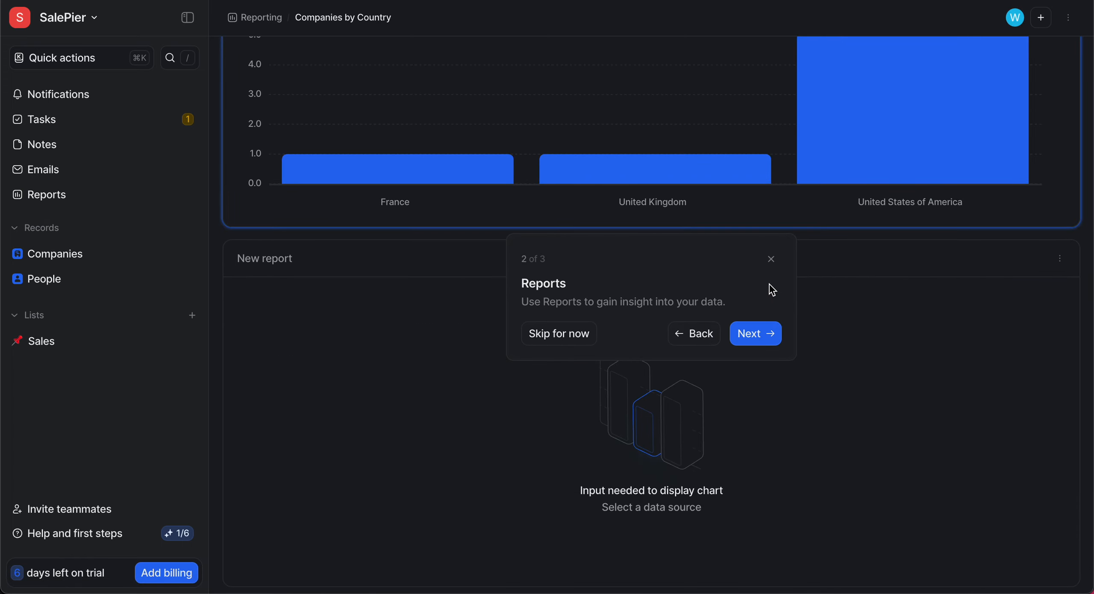
pyautogui.scroll(1, 771, 262)
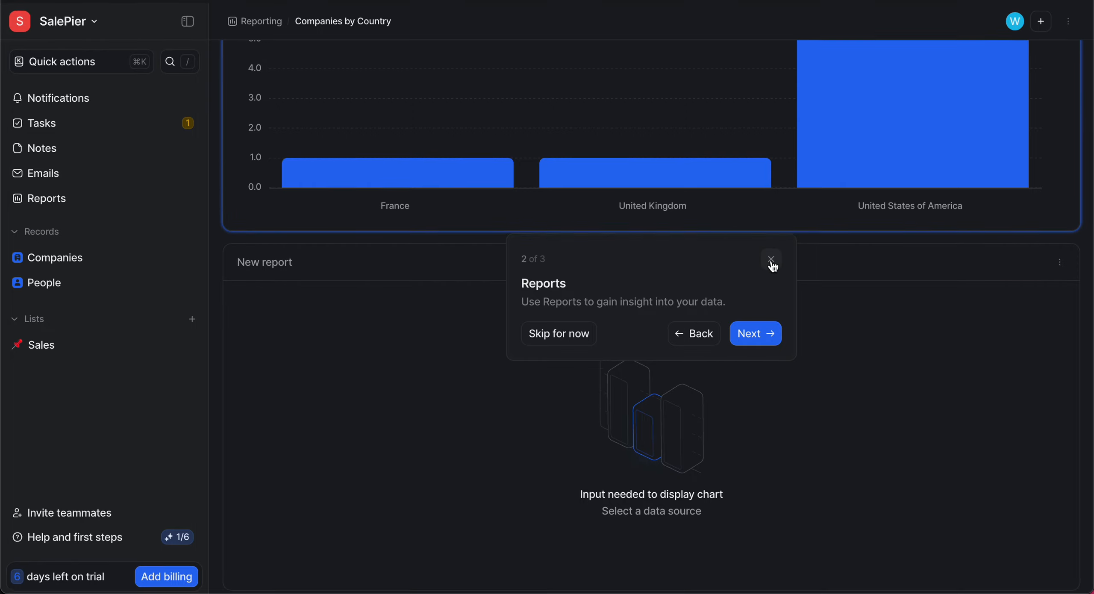
pyautogui.click(772, 260)
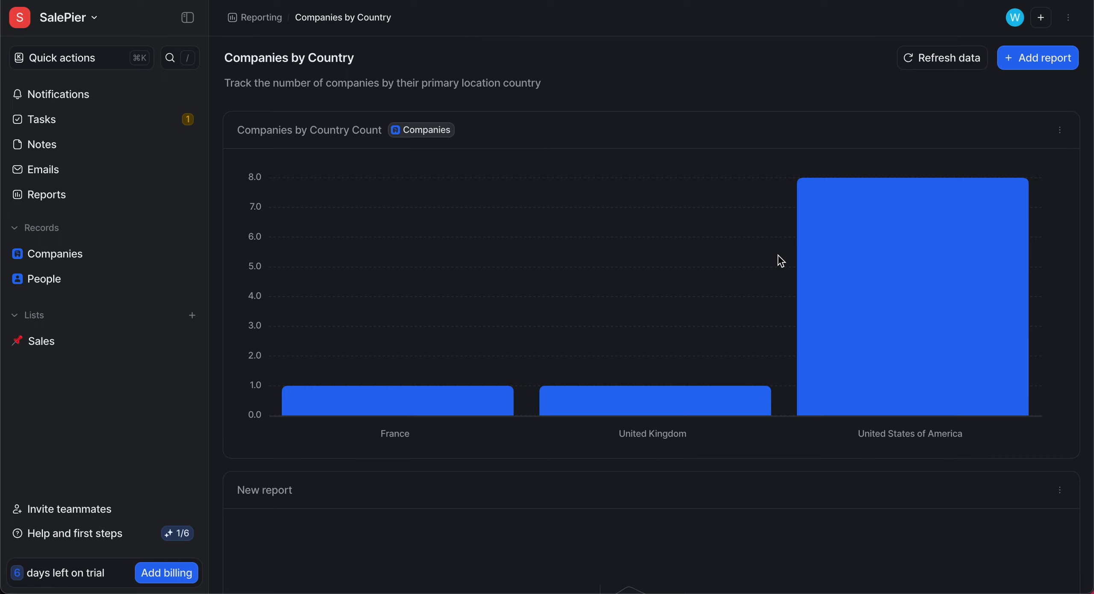
# - Look through the remaining guides in Attio's help center down to the website footer
pyautogui.hotkey('alt', 'Left')
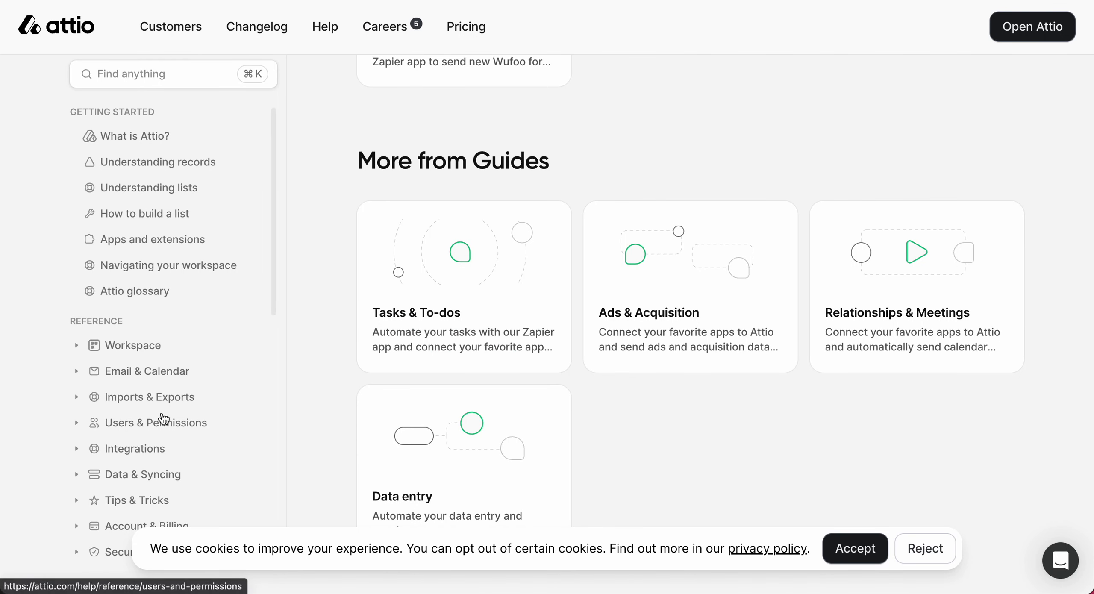
pyautogui.scroll(-10, 494, 482)
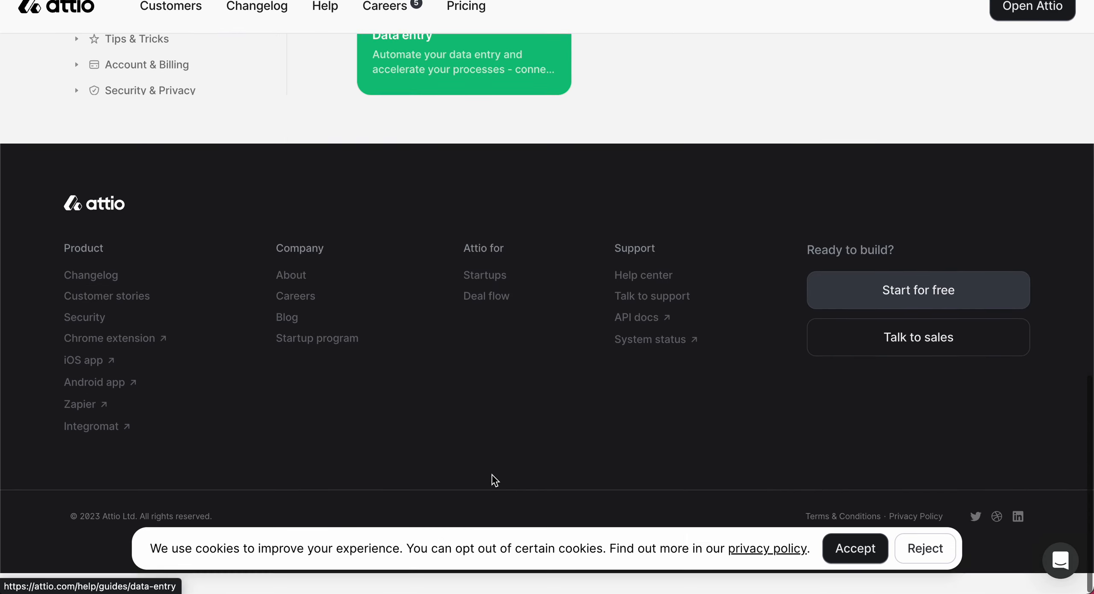
# - Look through the Forms guide collection and the related topics under More from Guides in the help center
pyautogui.scroll(9, 493, 433)
pyautogui.scroll(15, 504, 364)
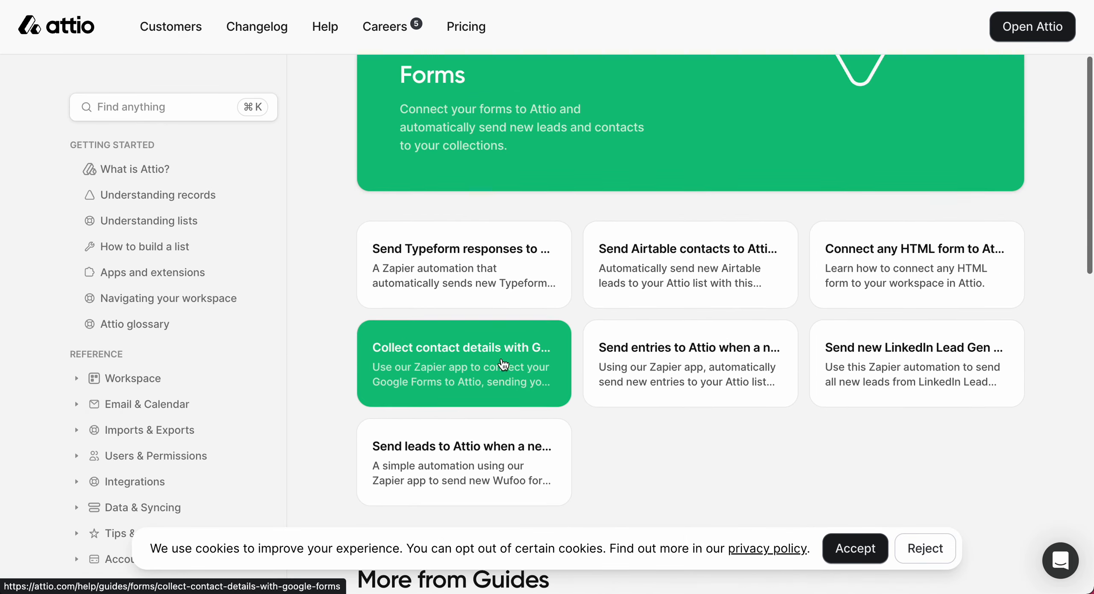
pyautogui.scroll(-15, 195, 412)
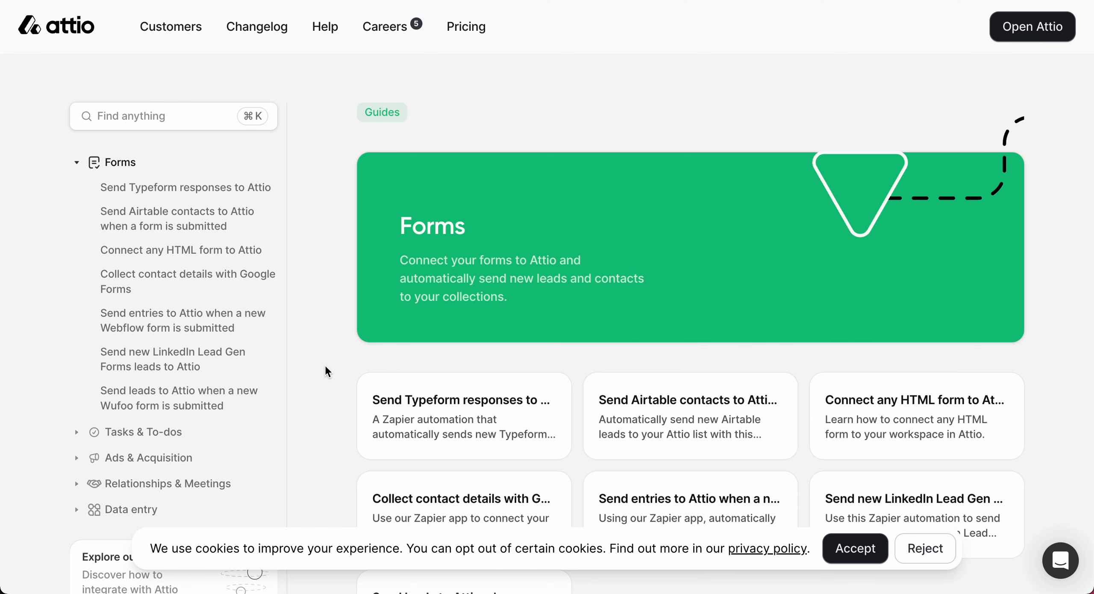
pyautogui.scroll(-10, 325, 367)
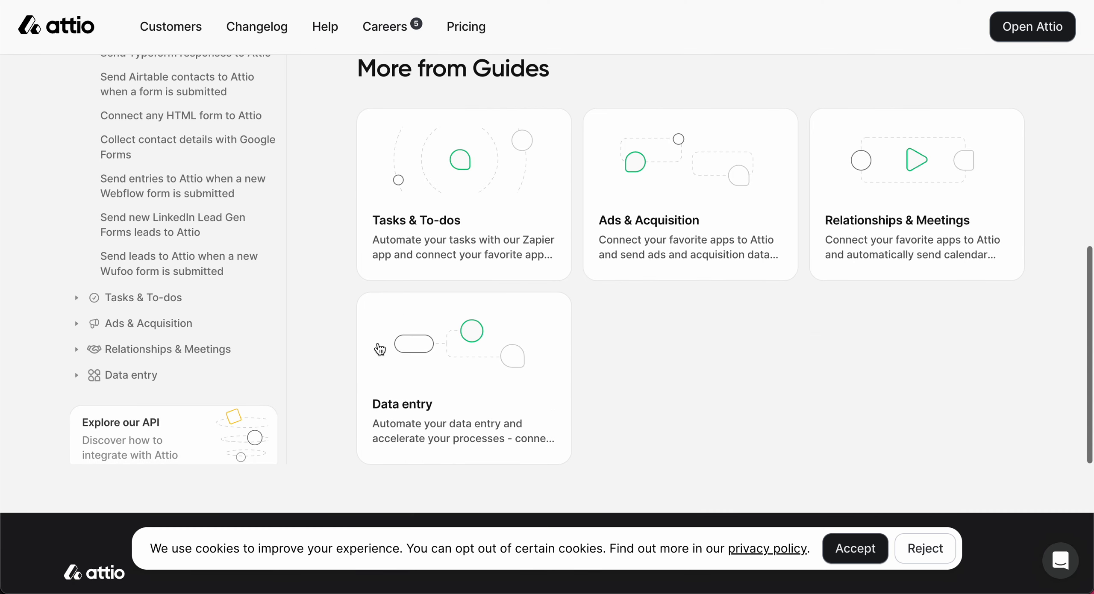
pyautogui.scroll(3, 401, 342)
pyautogui.scroll(2, 401, 342)
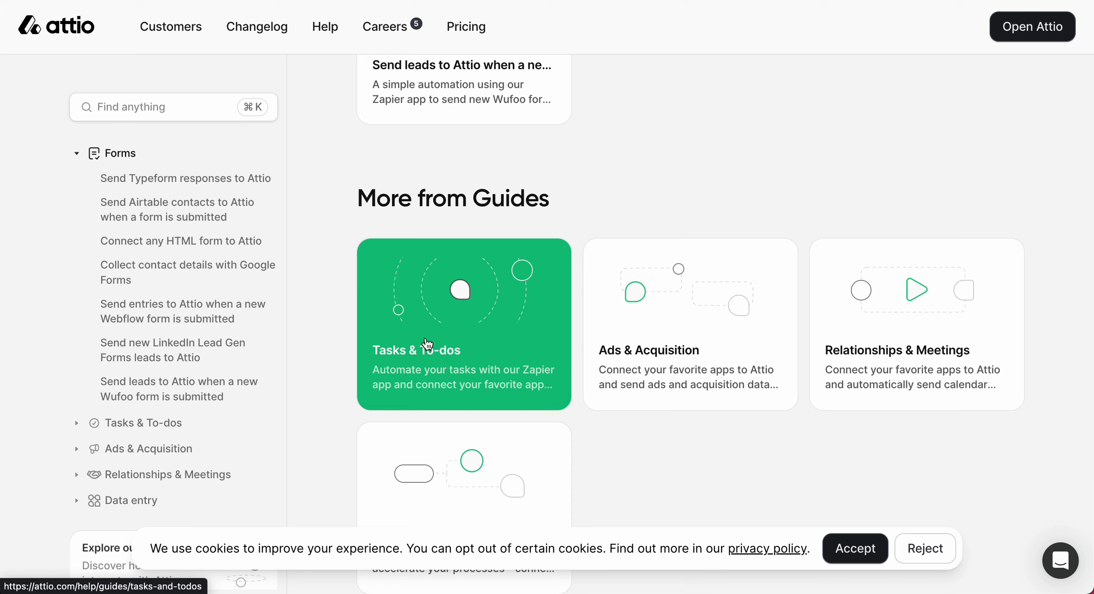
pyautogui.scroll(10, 427, 344)
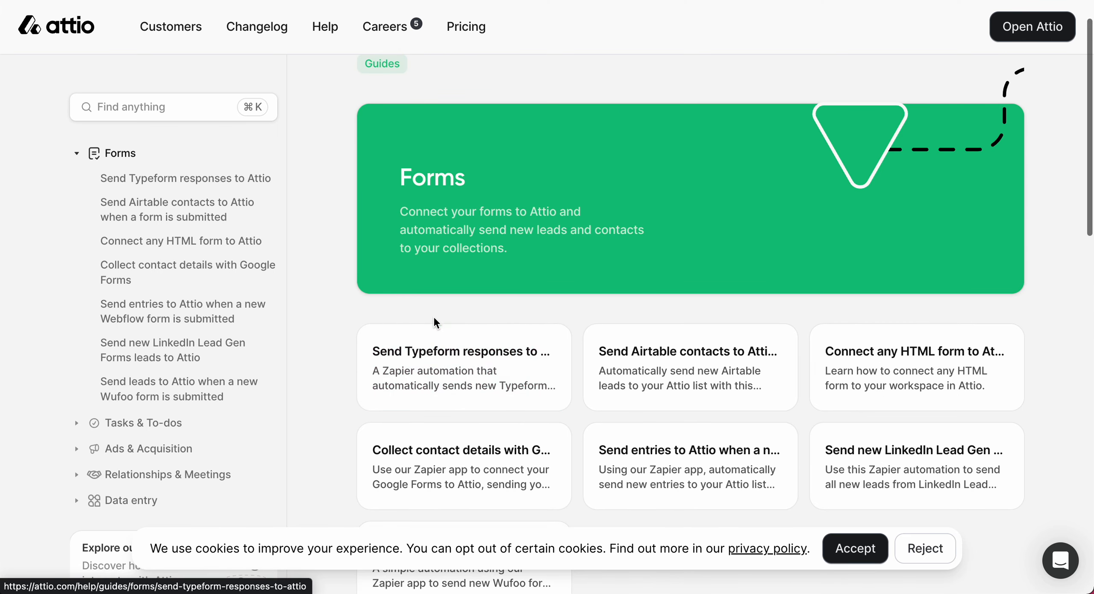
# - Look over the help center's reference and guide topics, including the articles listed under Forms
pyautogui.scroll(-1, 460, 336)
pyautogui.scroll(2, 148, 326)
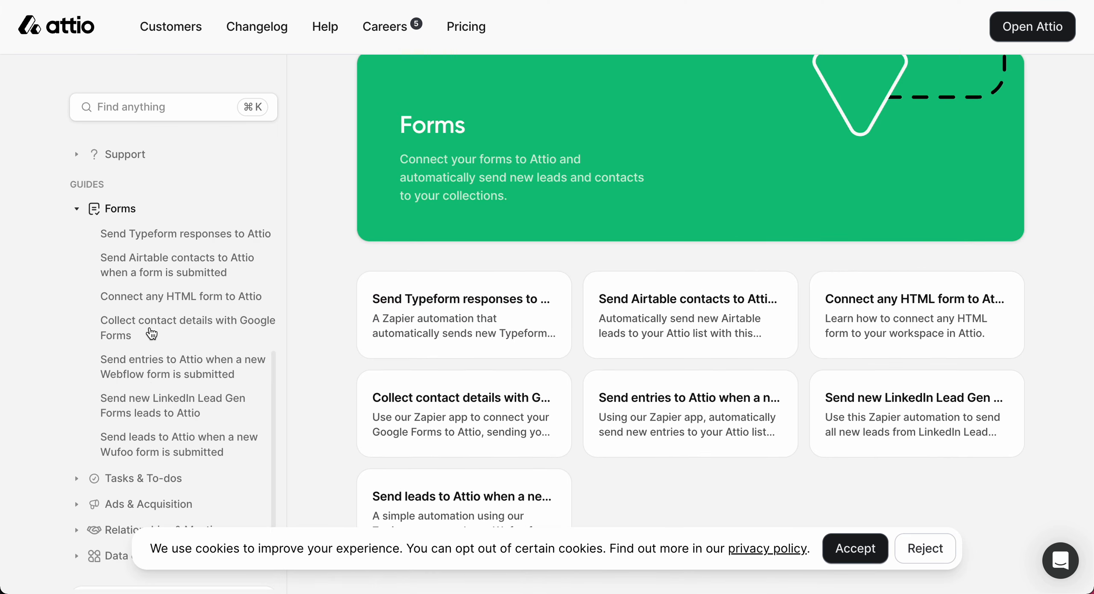
pyautogui.scroll(-2, 150, 329)
pyautogui.scroll(9, 102, 436)
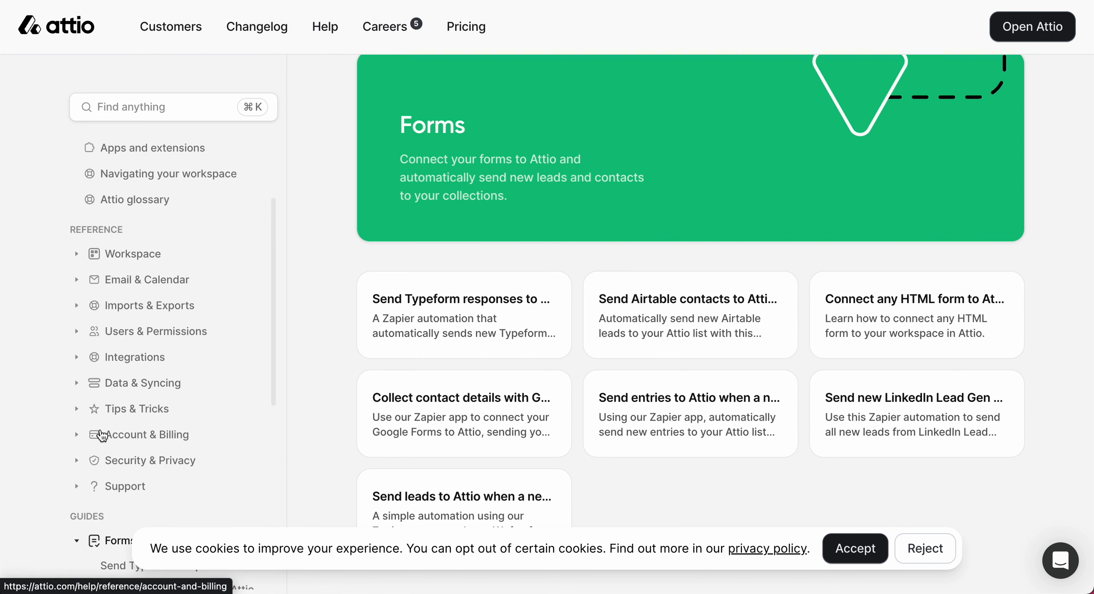
pyautogui.scroll(-9, 102, 435)
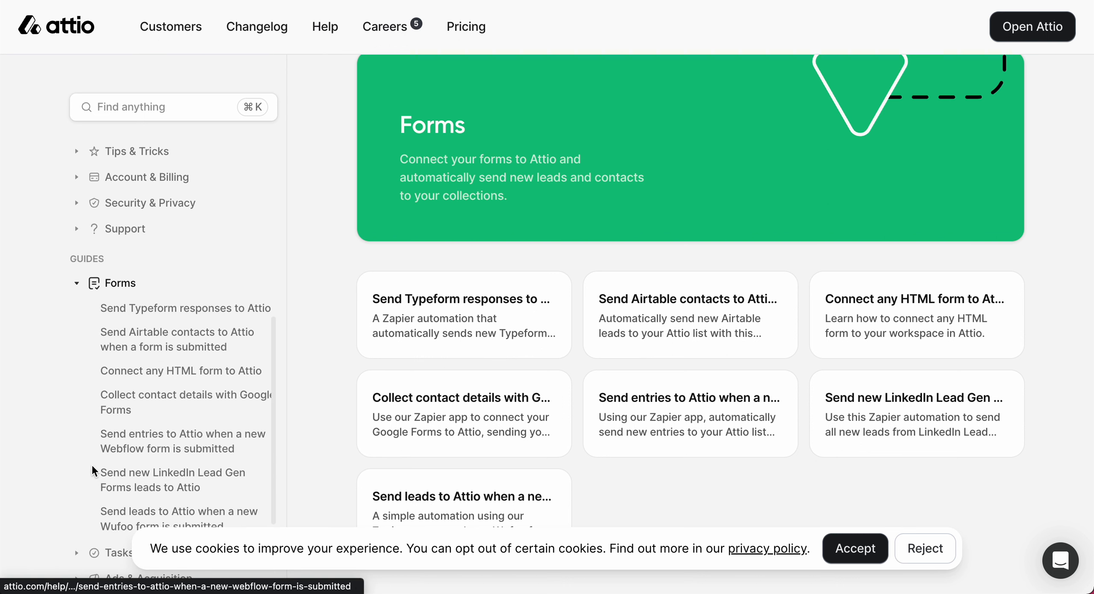
# - Open the Tasks & To-dos guides, and expand the Ads & Acquisition and Relationships & Meetings topics to view their articles
pyautogui.click(87, 414)
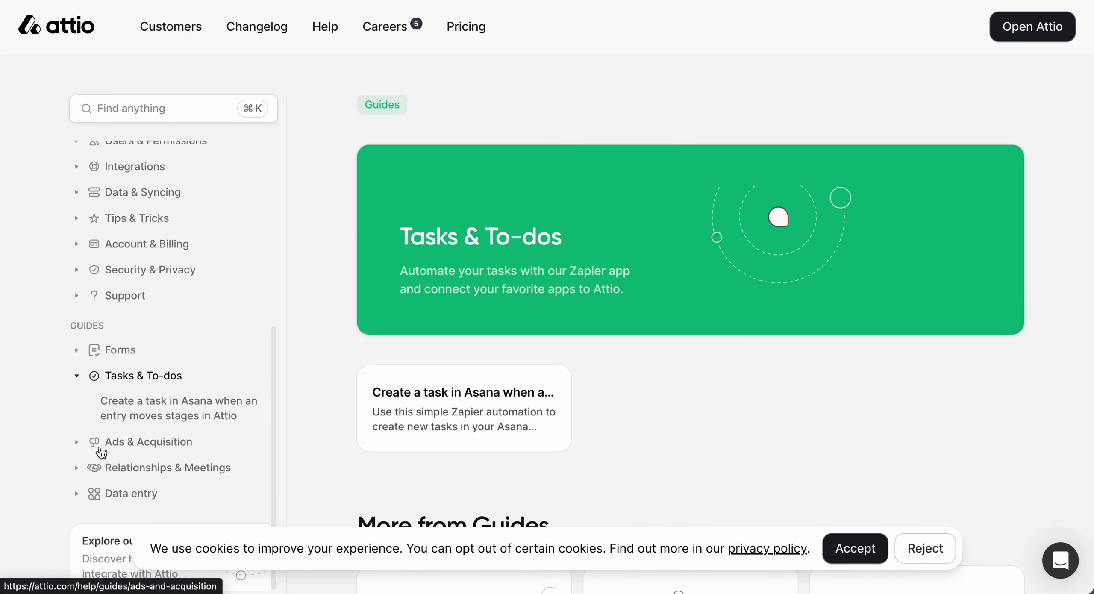
pyautogui.click(76, 445)
pyautogui.scroll(-2, 82, 464)
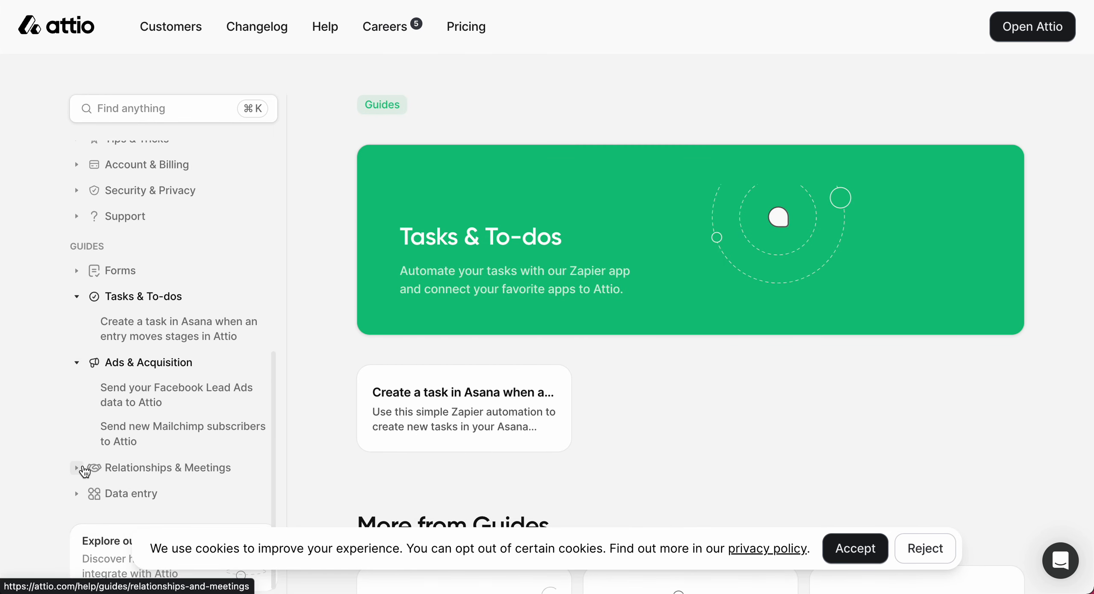
pyautogui.click(80, 467)
pyautogui.scroll(-15, 372, 368)
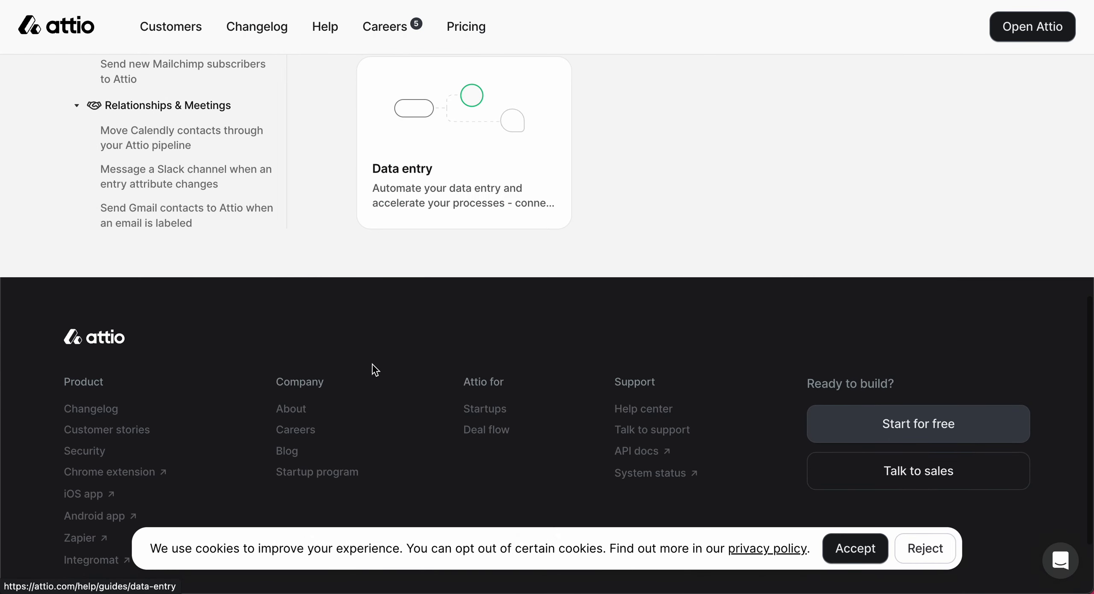
pyautogui.scroll(12, 390, 312)
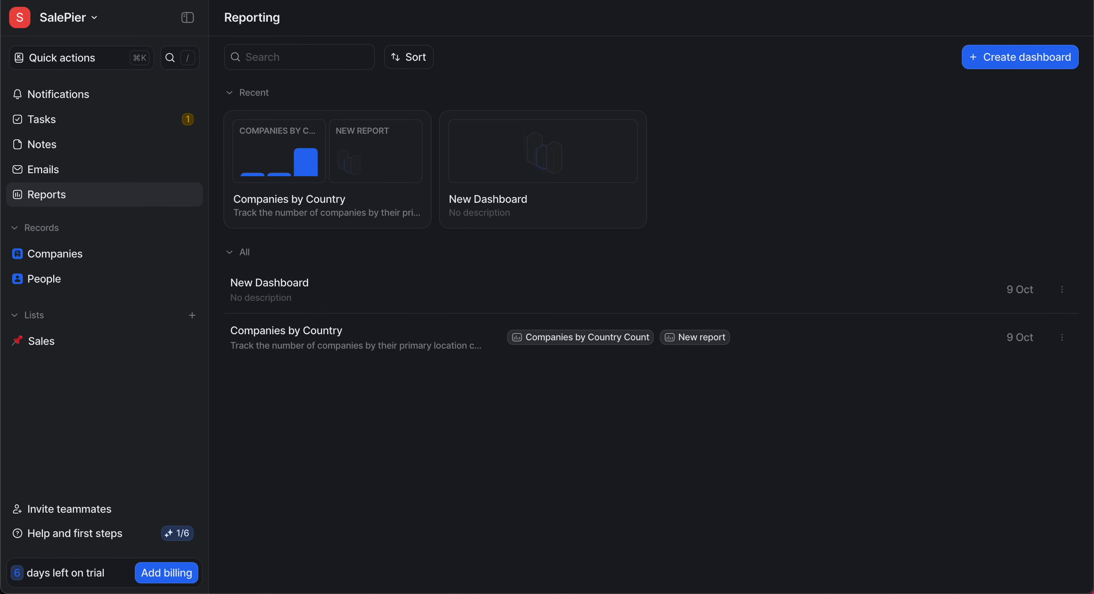
# - Check the notifications in the Attio workspace, return to Reporting, and open the company records
pyautogui.click(133, 102)
pyautogui.click(611, 72)
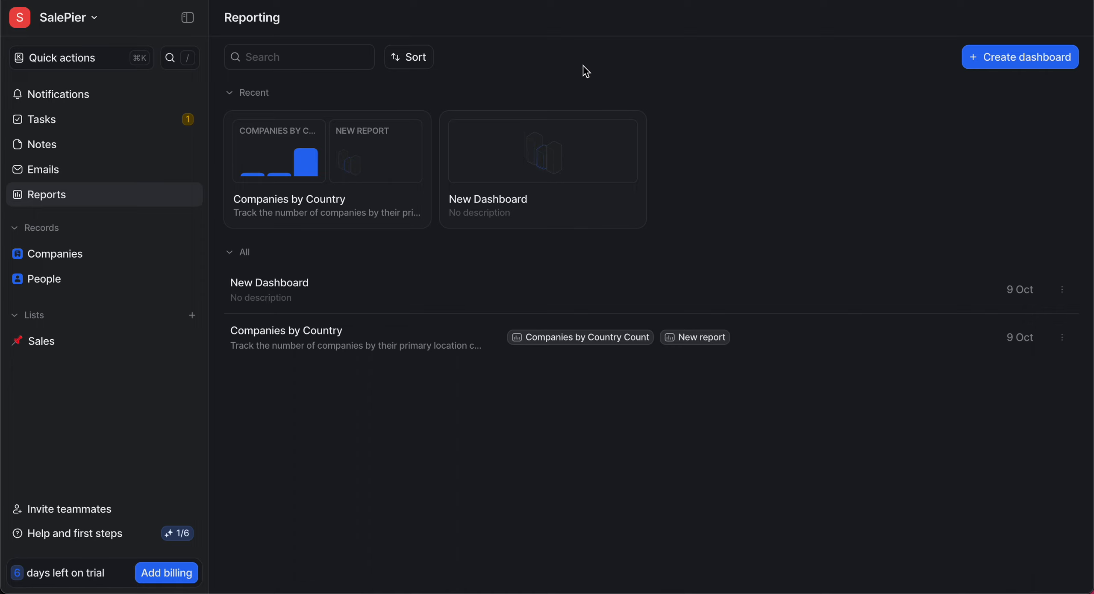
pyautogui.click(137, 98)
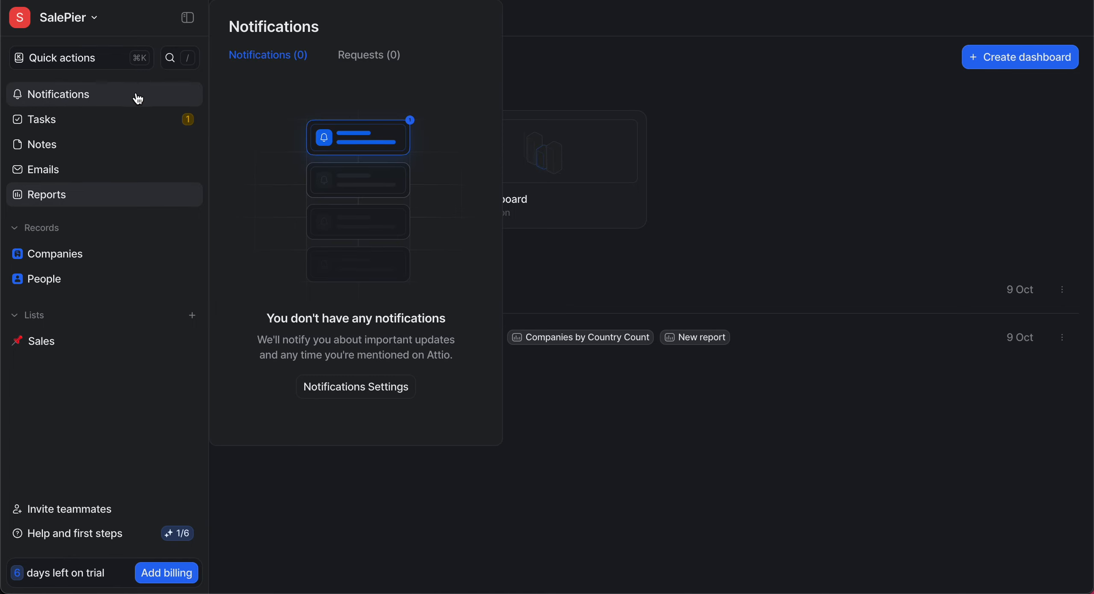
pyautogui.click(140, 195)
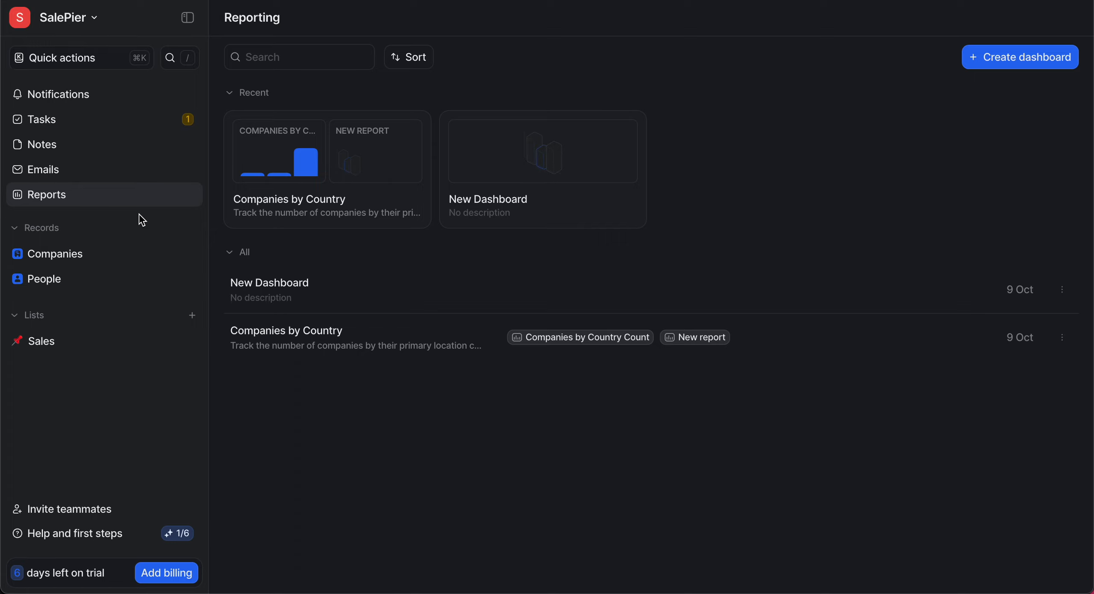
pyautogui.click(78, 264)
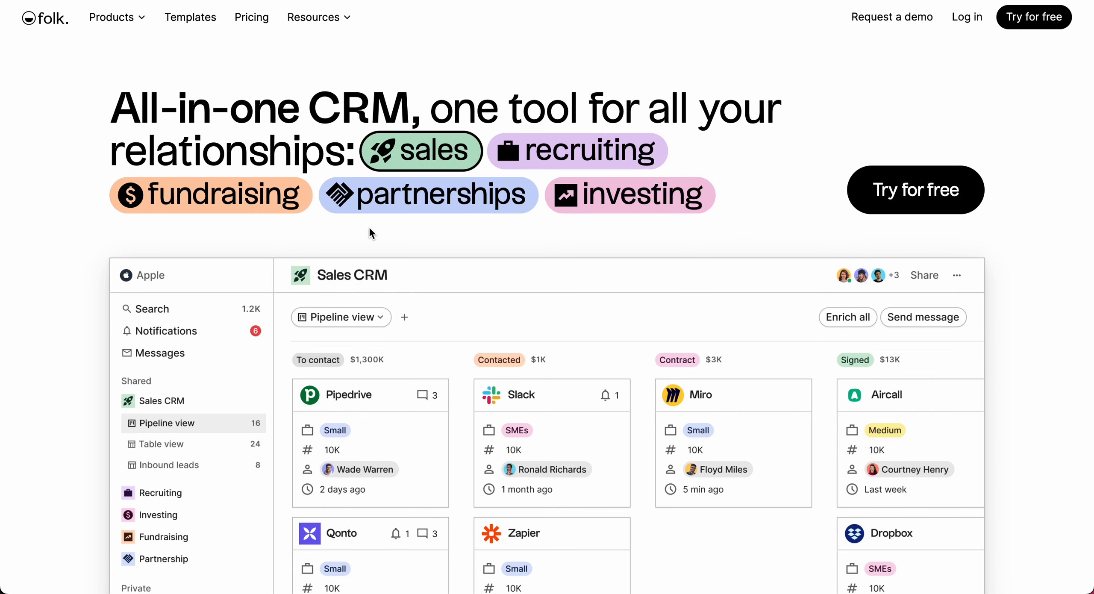
# - Look over the Sales CRM preview, ratings and CRM features on folk's homepage, and return to its headline
pyautogui.scroll(-4, 369, 233)
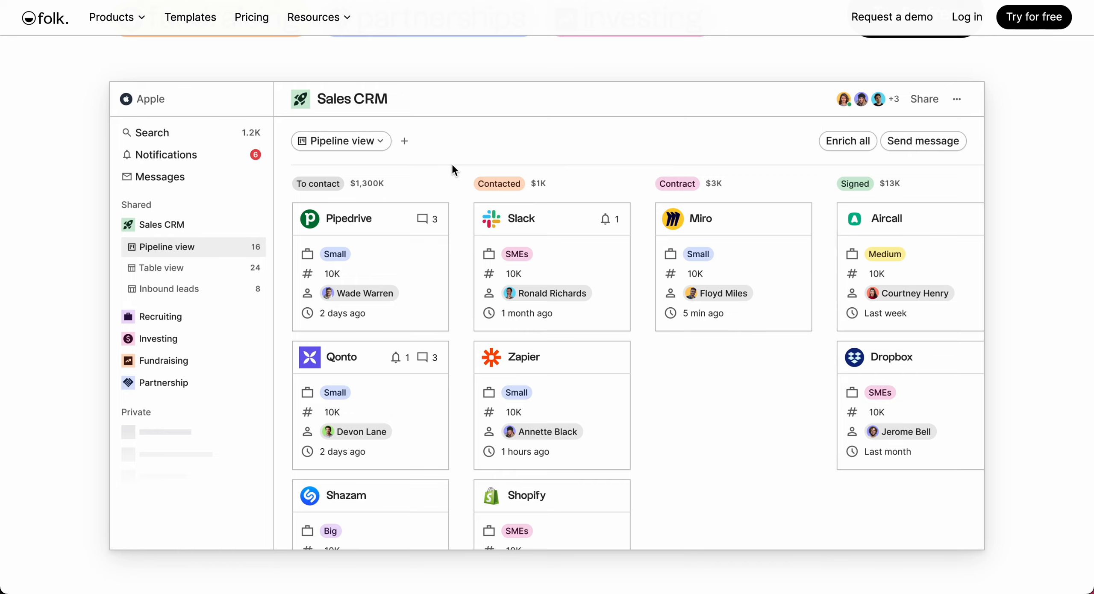
pyautogui.scroll(-7, 398, 106)
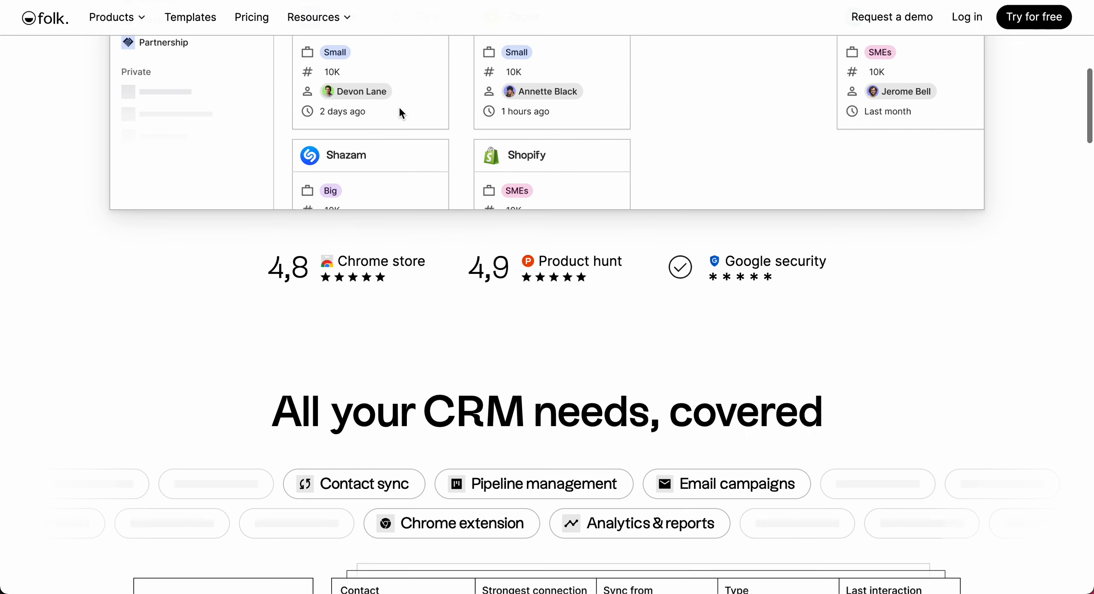
pyautogui.scroll(11, 399, 106)
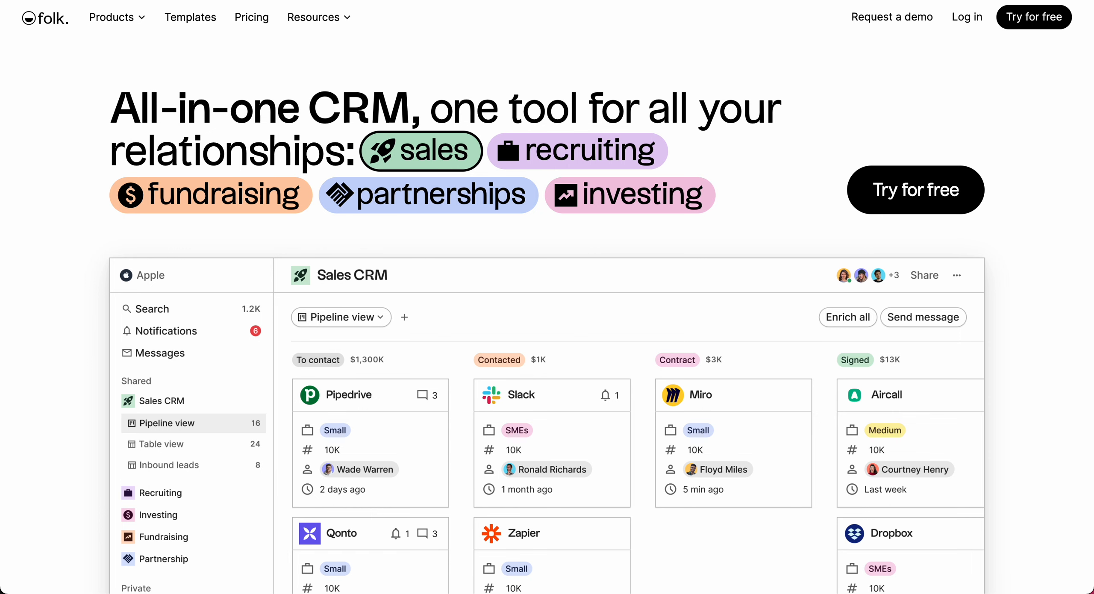